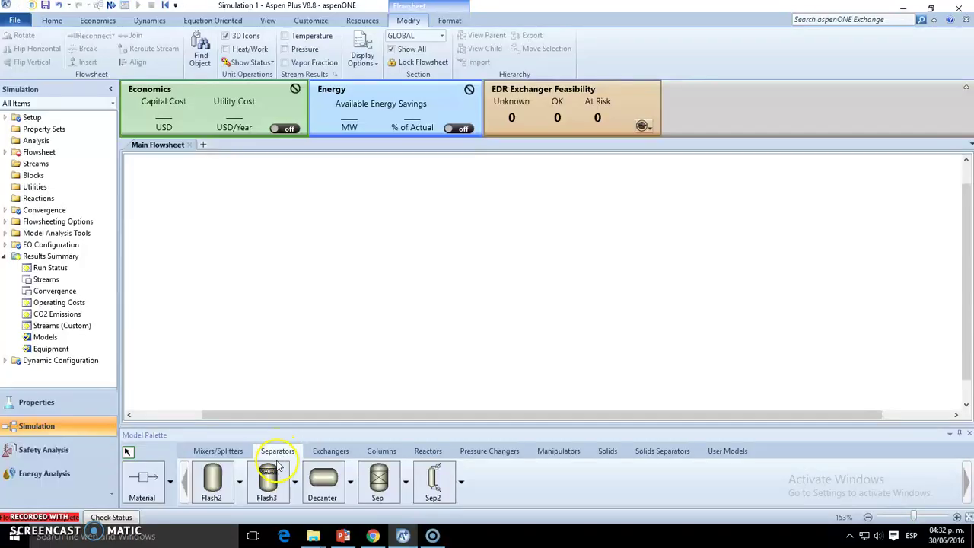
Browse the Columns models, briefly back to Separators, ending on DSTWU, Distl and RadFrac.
left_click(379, 452)
left_click(278, 453)
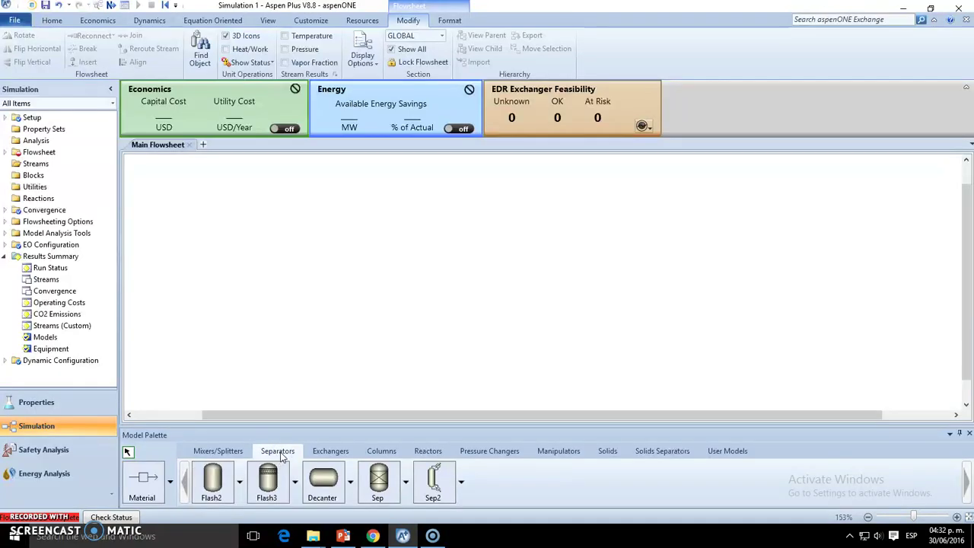
left_click(381, 452)
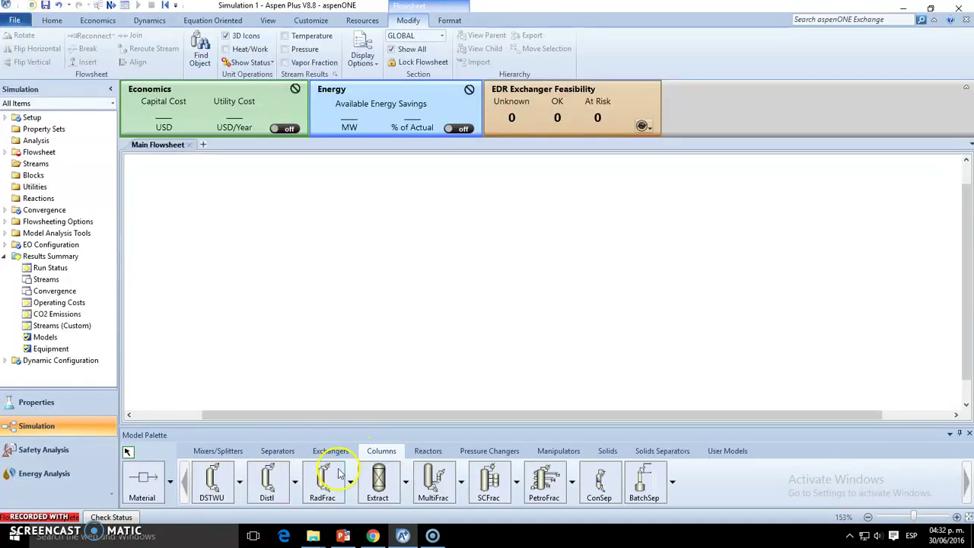
Place a Flash2 drum block B3 from the Separators models.
left_click(277, 451)
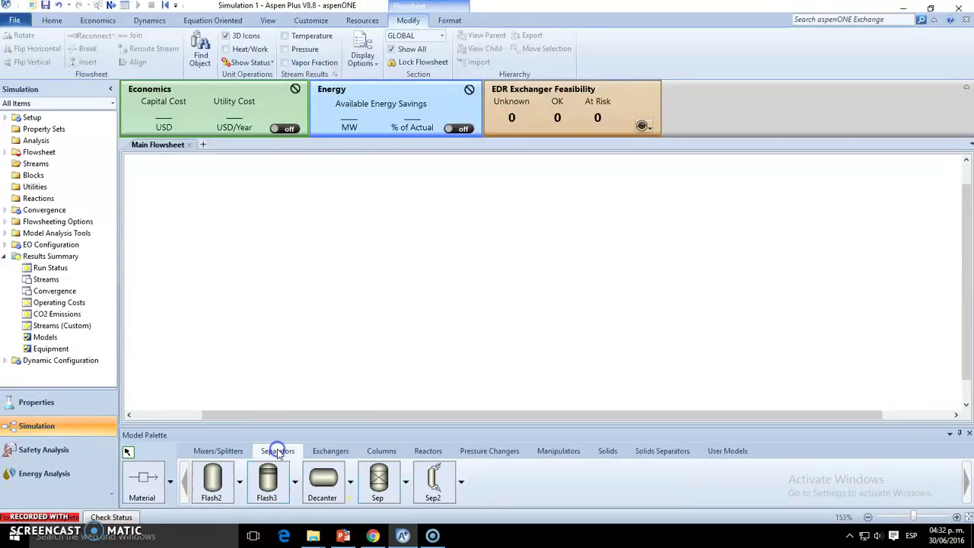
left_click(214, 487)
left_click(297, 292)
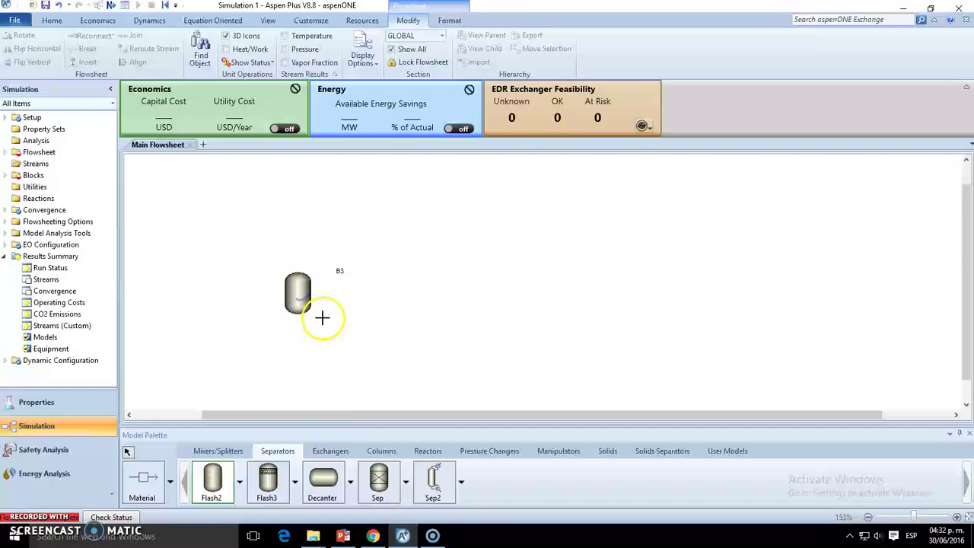
Draw feed stream 7 into B3, vapour outlet 8 and liquid outlet 9.
left_click(149, 477)
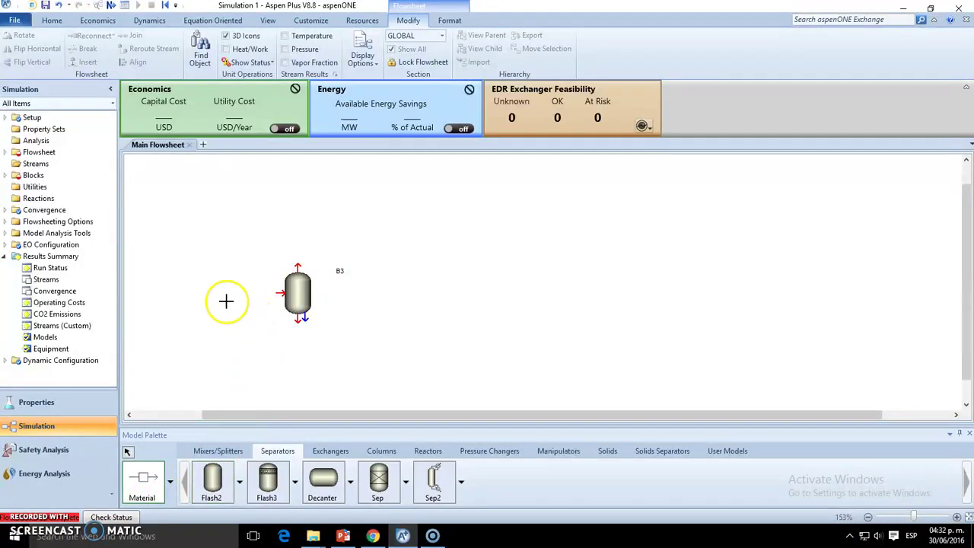
left_click(200, 292)
left_click(280, 293)
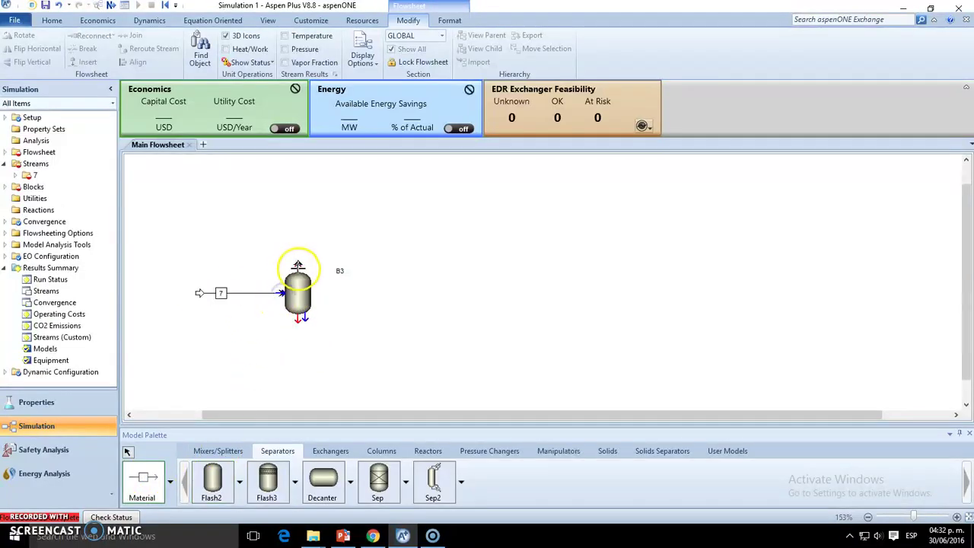
left_click(297, 267)
left_click(389, 246)
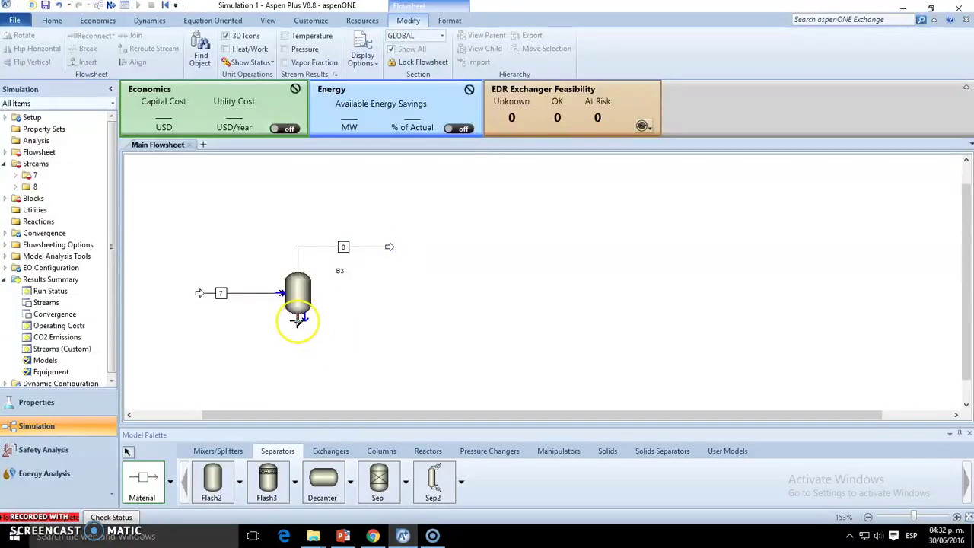
left_click(297, 320)
left_click(388, 355)
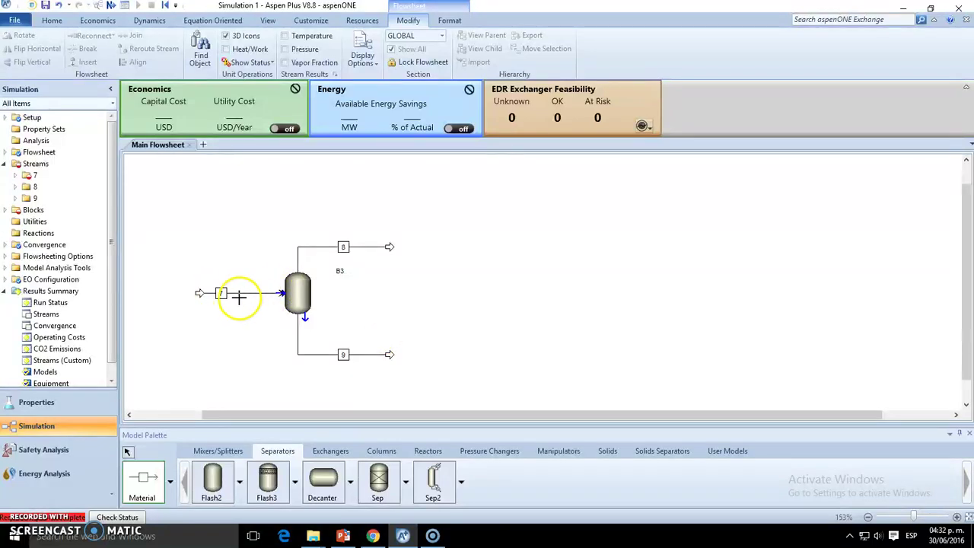
Place Flash3 block B4 right of the drum and connect feed stream 10.
left_click(265, 487)
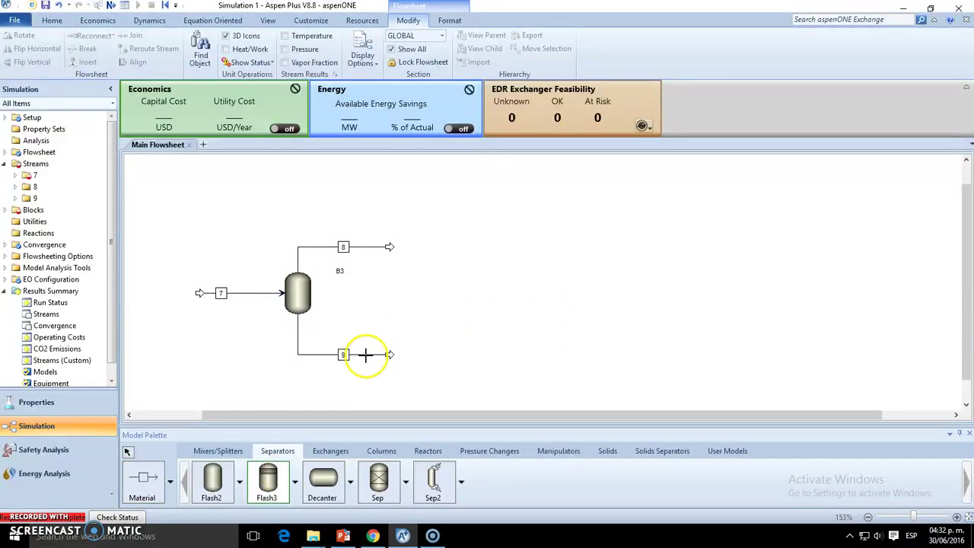
left_click(678, 281)
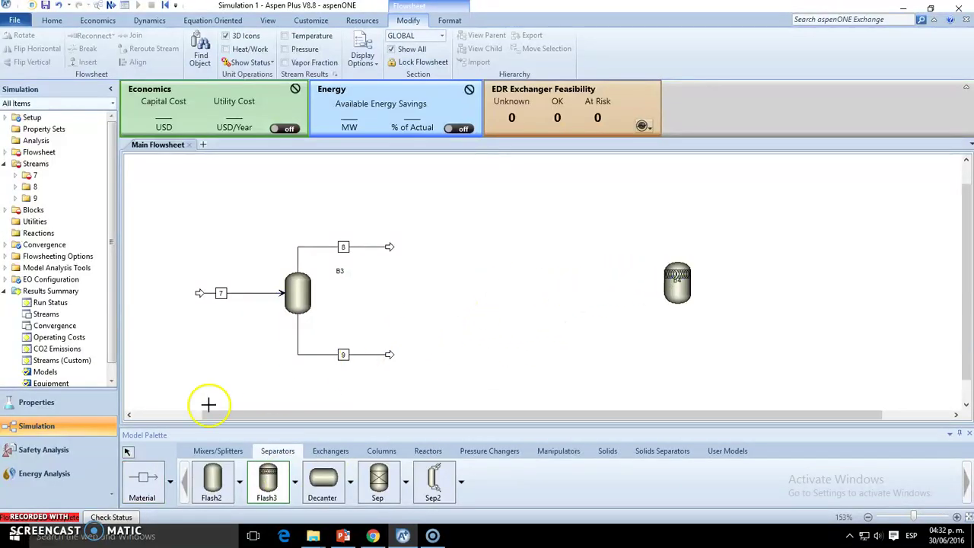
left_click(143, 479)
left_click(548, 288)
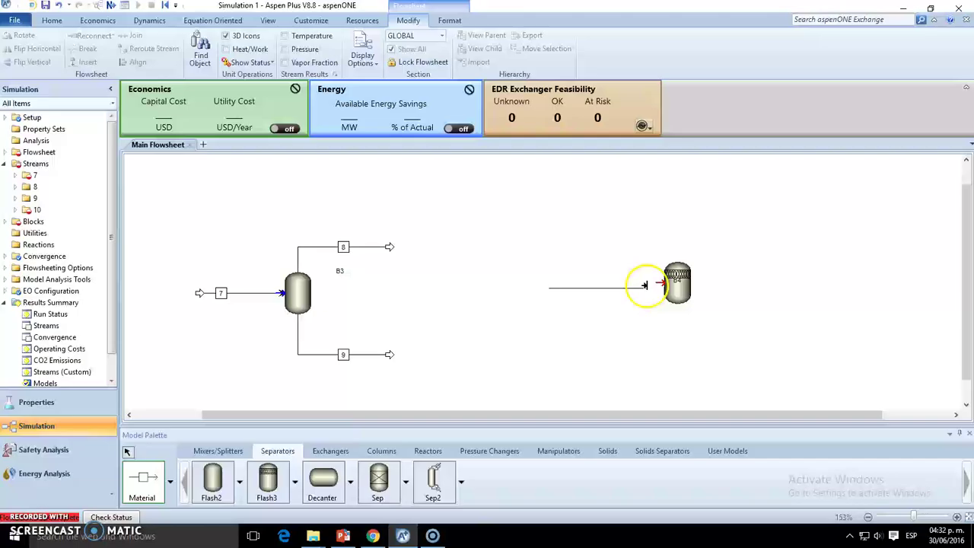
left_click(660, 283)
Draw B4's top, side and bottom product streams 11, 12 and 13.
left_click(683, 253)
left_click(739, 216)
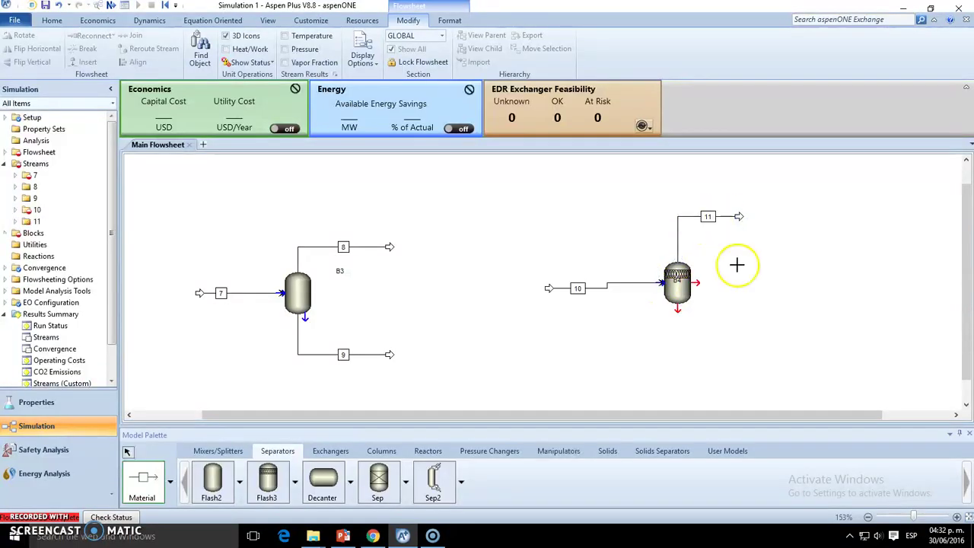
left_click(697, 282)
left_click(740, 282)
left_click(678, 303)
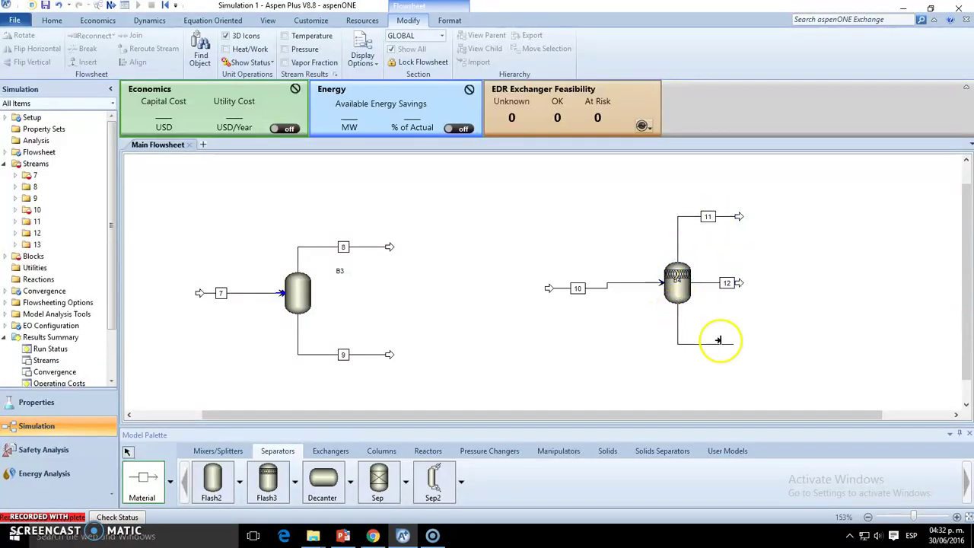
left_click(739, 344)
right_click(492, 362)
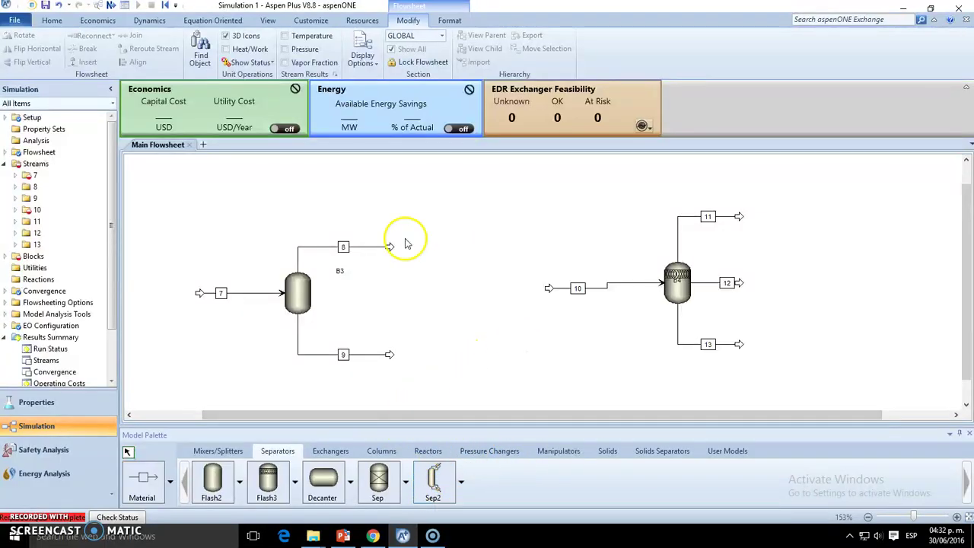
Rename the feeds to F1 and F2 and the drum vapour stream to D1.
left_click(222, 294)
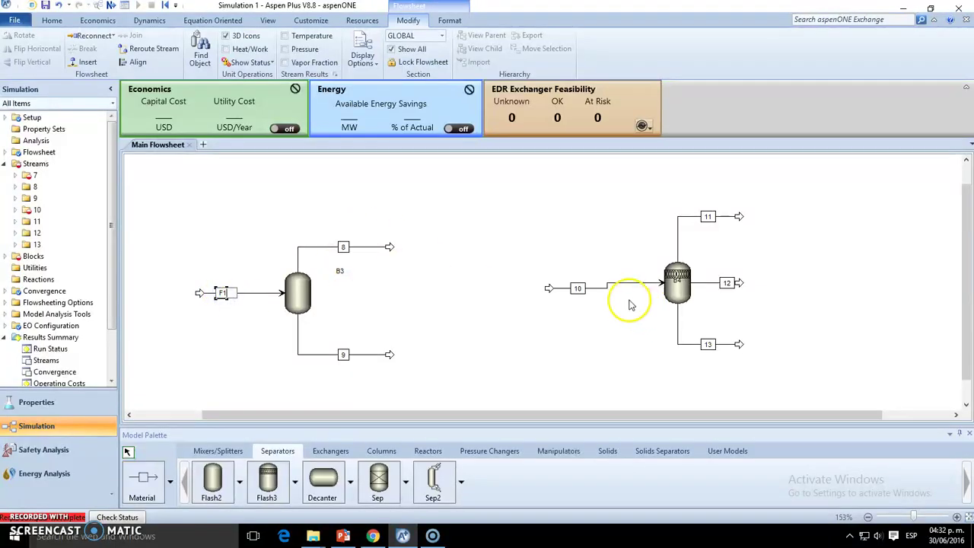
left_click(578, 288)
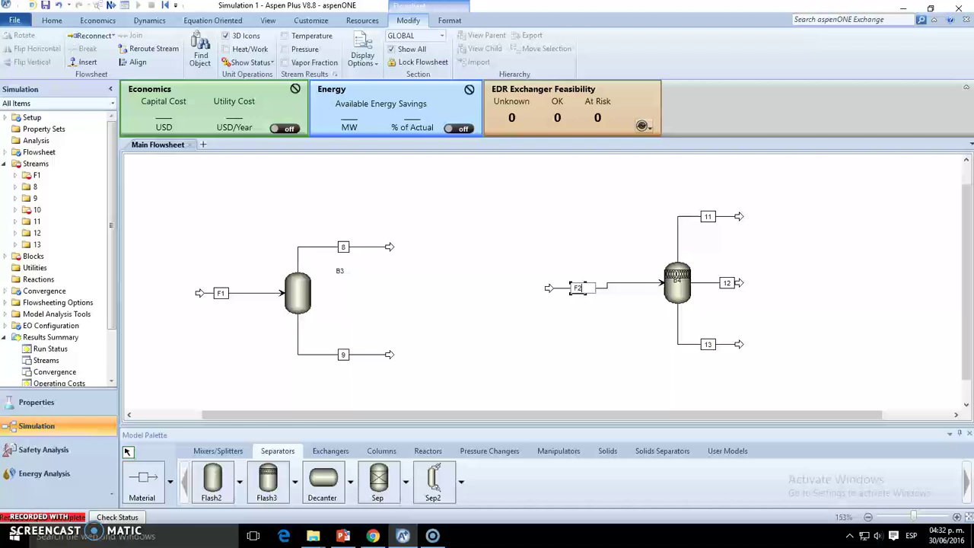
left_click(343, 246)
left_click(361, 263)
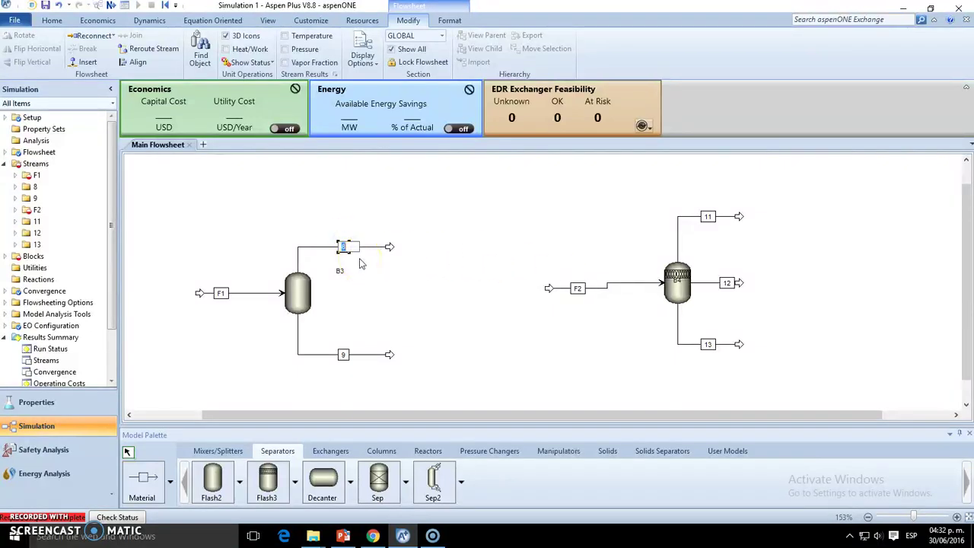
left_click(343, 355)
left_click(345, 249)
type("1")
left_click(343, 355)
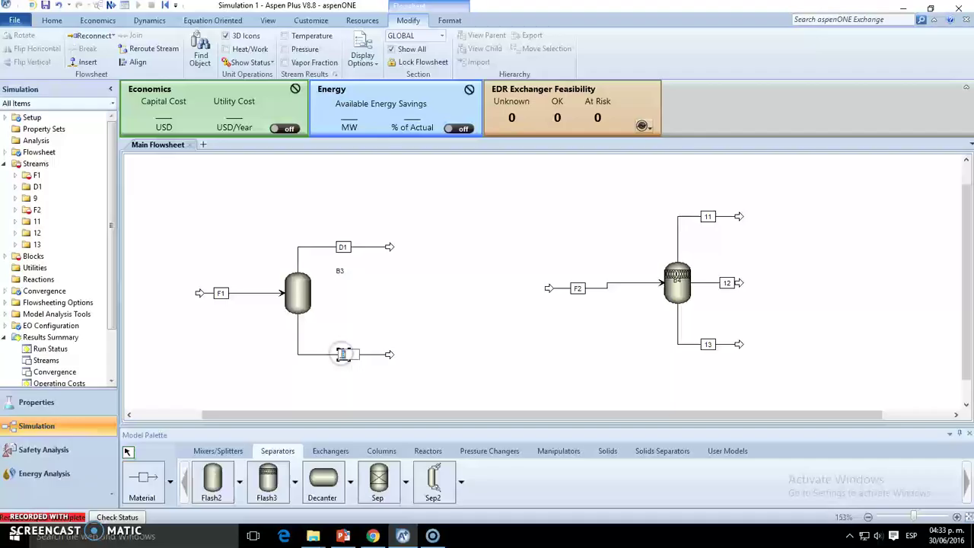
Name the drum liquid B1 and the FLASH outlets D2, MD2 and B2.
left_click(708, 218)
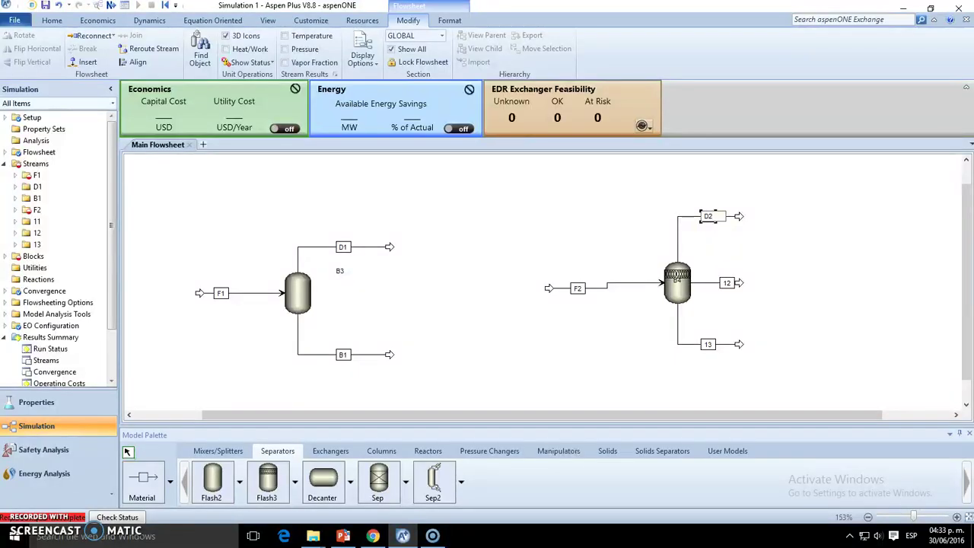
type("D2")
left_click(727, 283)
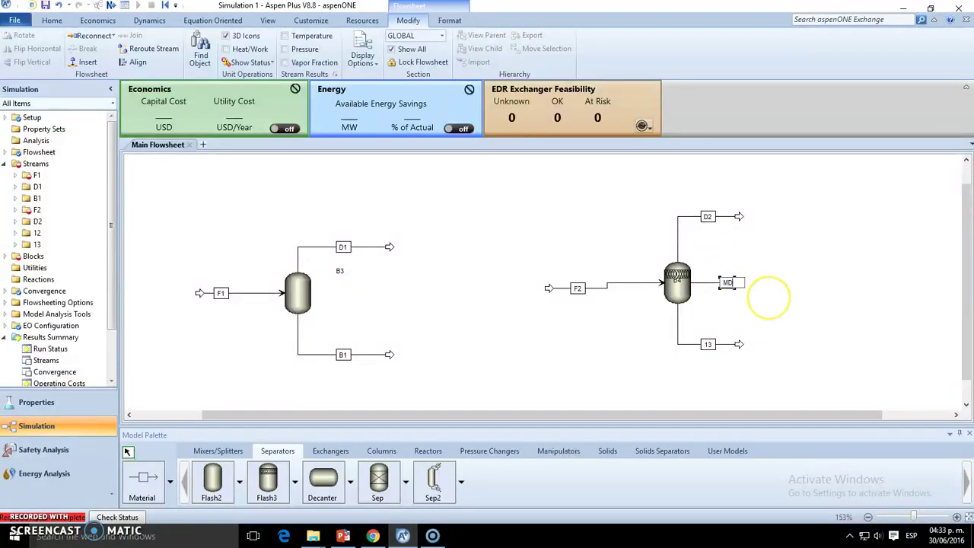
type("MD2")
left_click(706, 345)
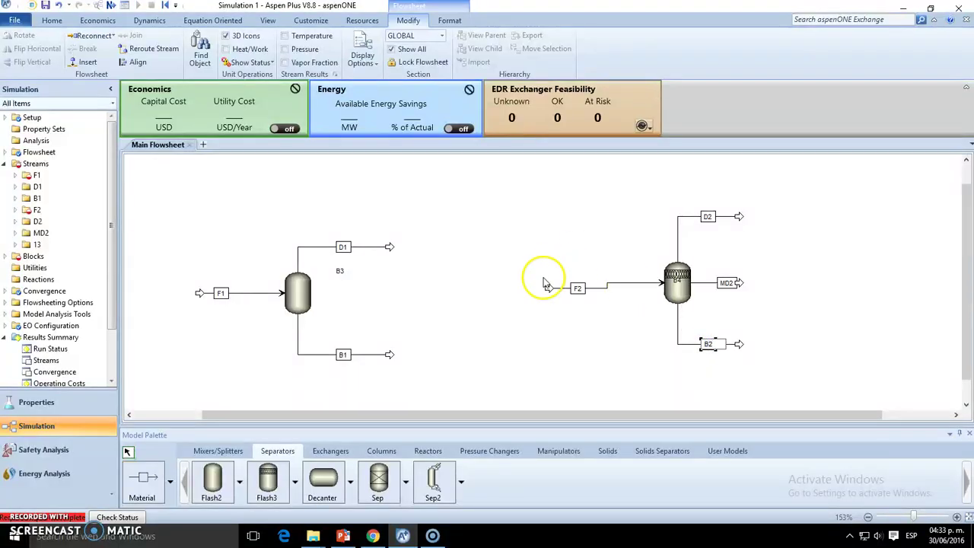
type("B2")
left_click(515, 356)
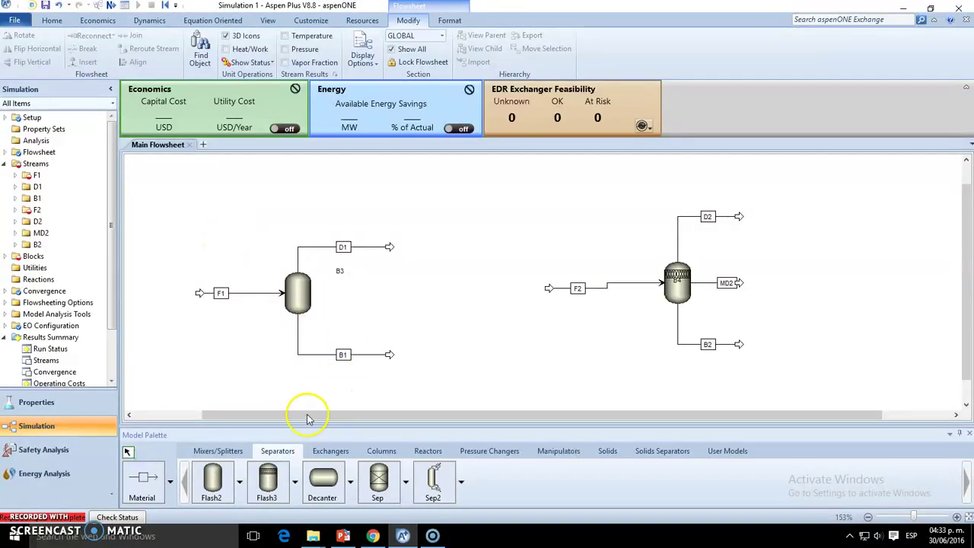
left_click_drag(304, 414, 223, 415)
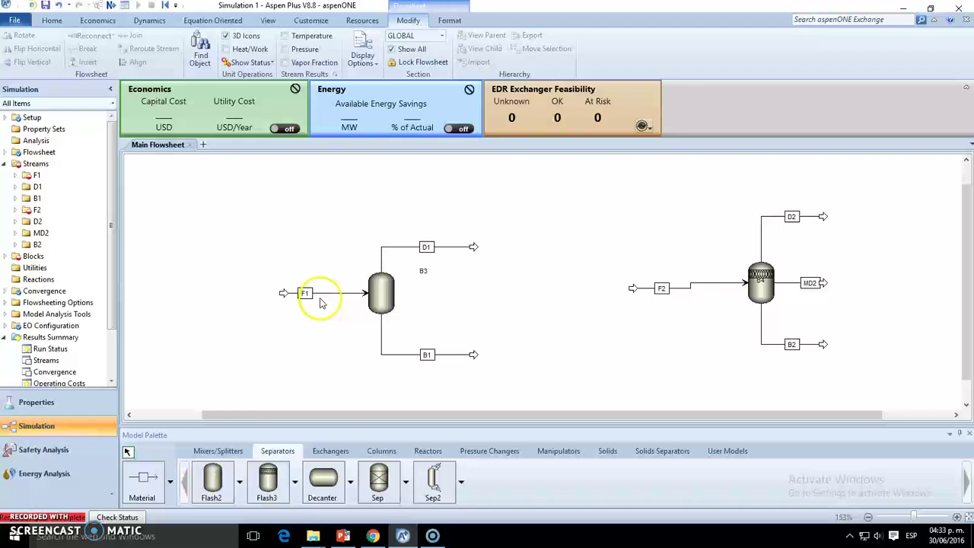
Set feed F1 to 25 C, 1 atm and a 100 kg/hr mass total flow.
left_click(311, 304)
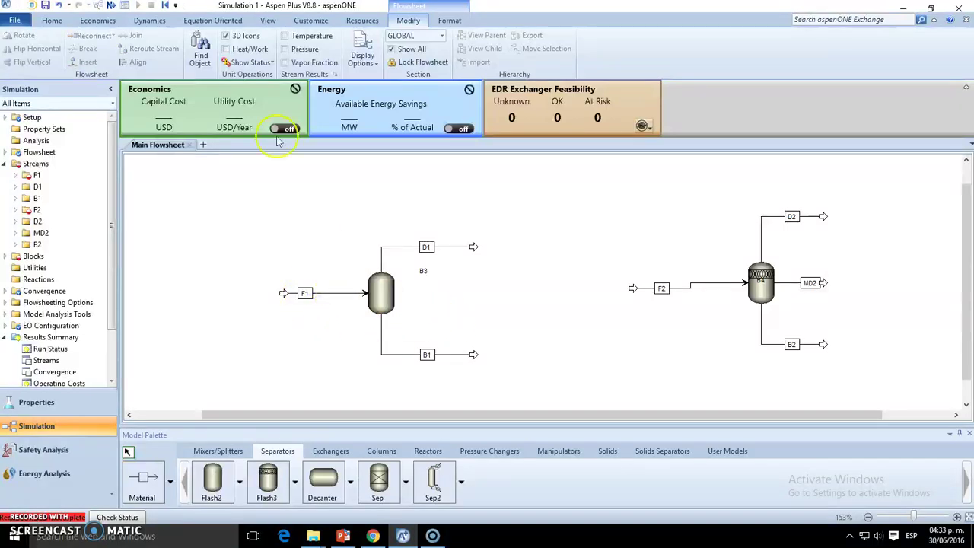
double_click(355, 264)
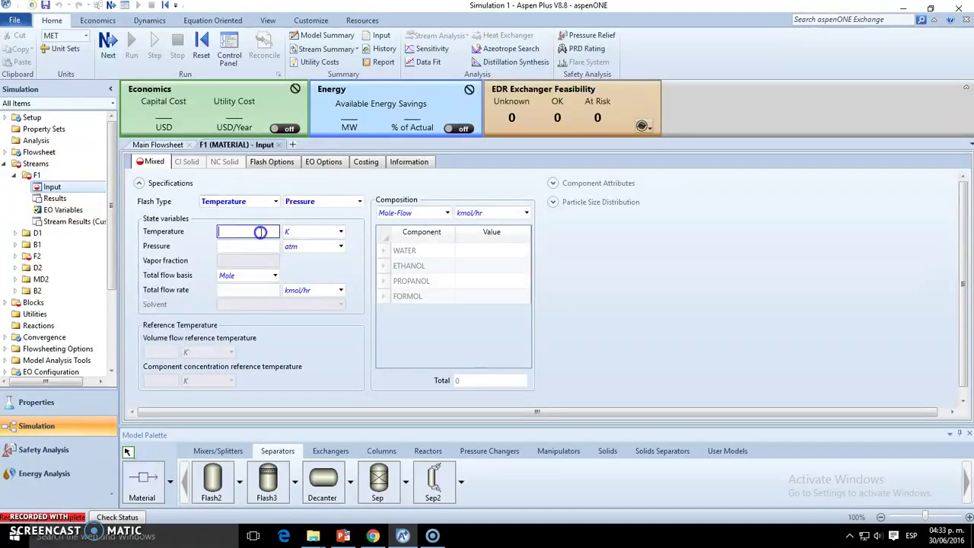
left_click(341, 231)
left_click(327, 245)
left_click(262, 233)
left_click(254, 246)
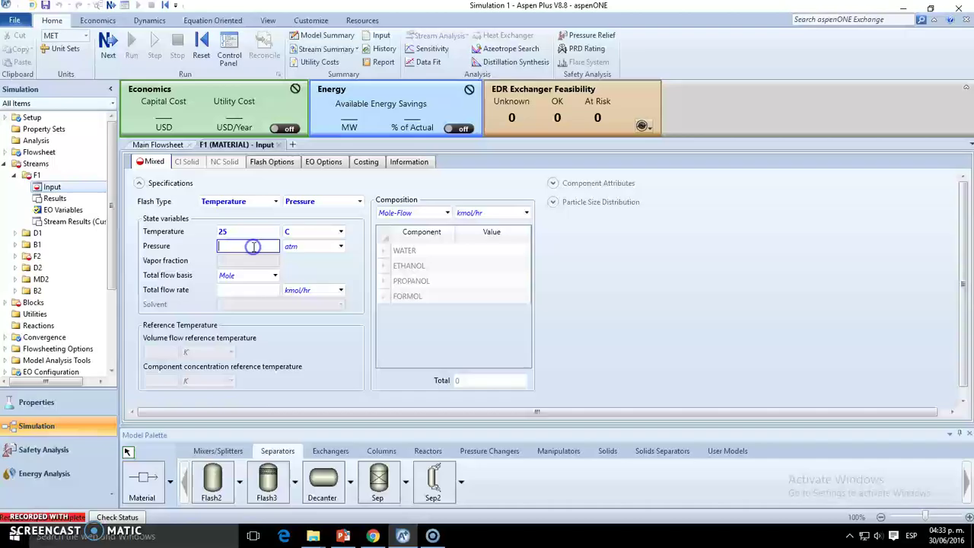
type("1")
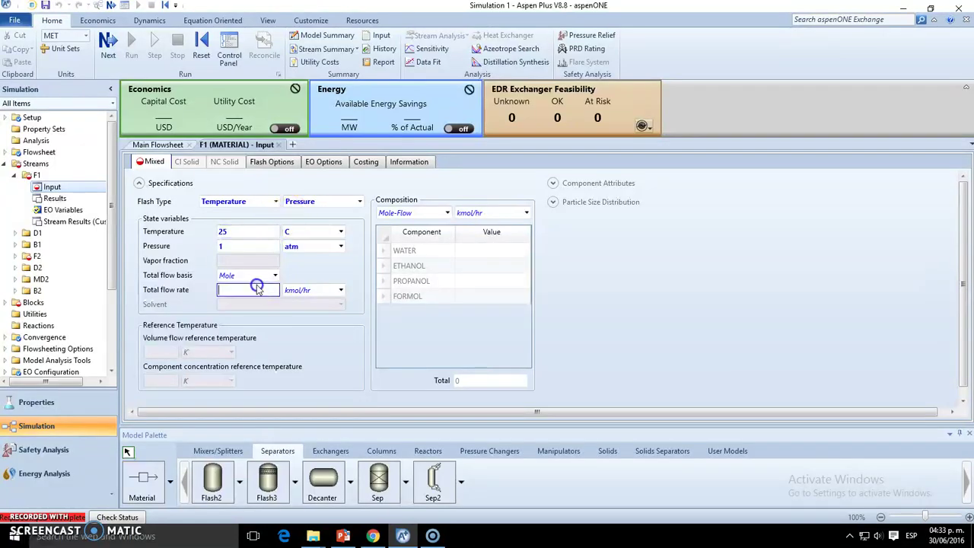
left_click(266, 277)
left_click(261, 290)
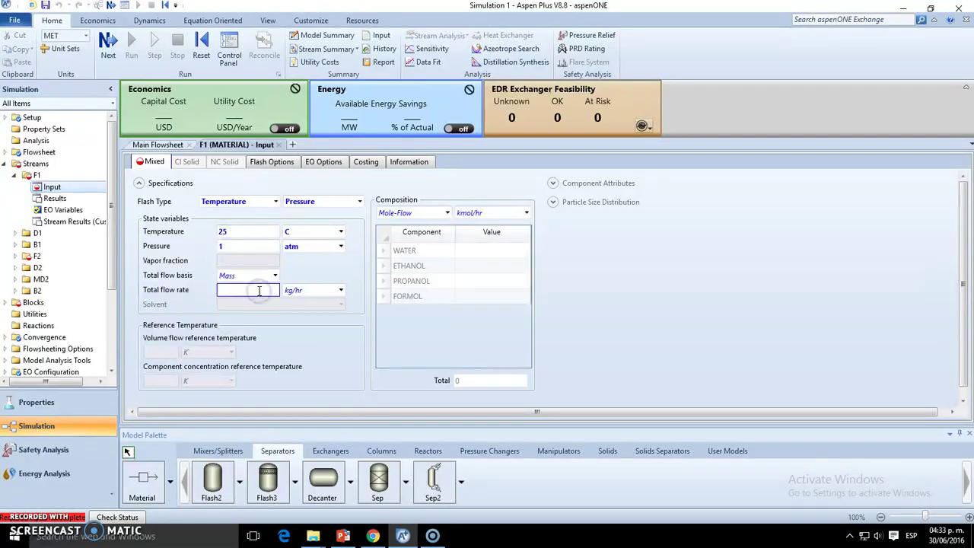
type("100")
left_click(439, 274)
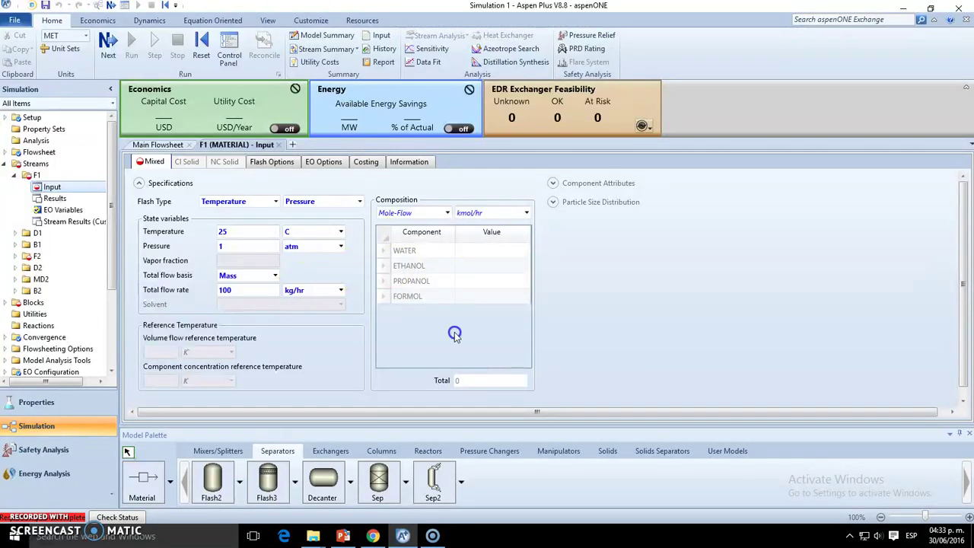
Switch F1 composition to Mass-Frac and enter water 0.25, ethanol 0.33, propanol 0.1.
left_click(428, 216)
left_click(447, 213)
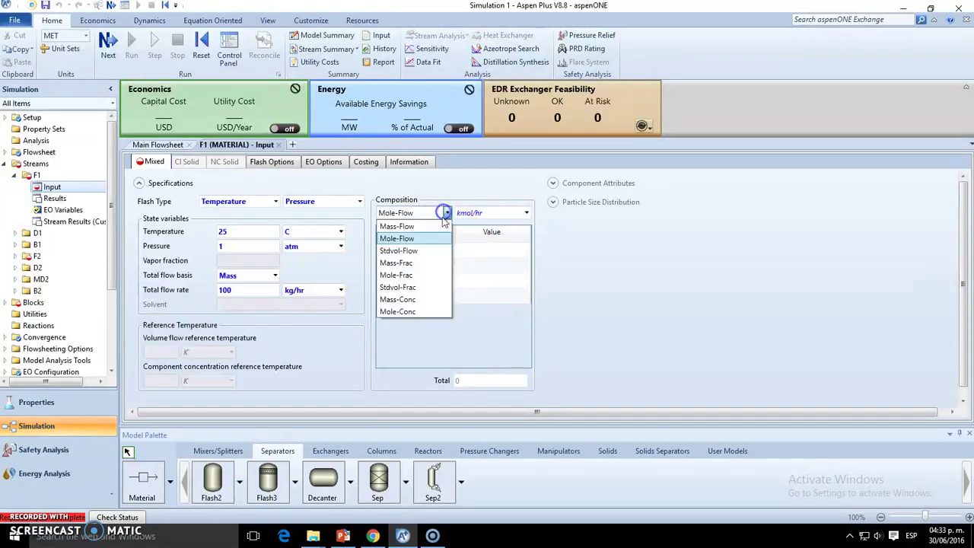
left_click(418, 265)
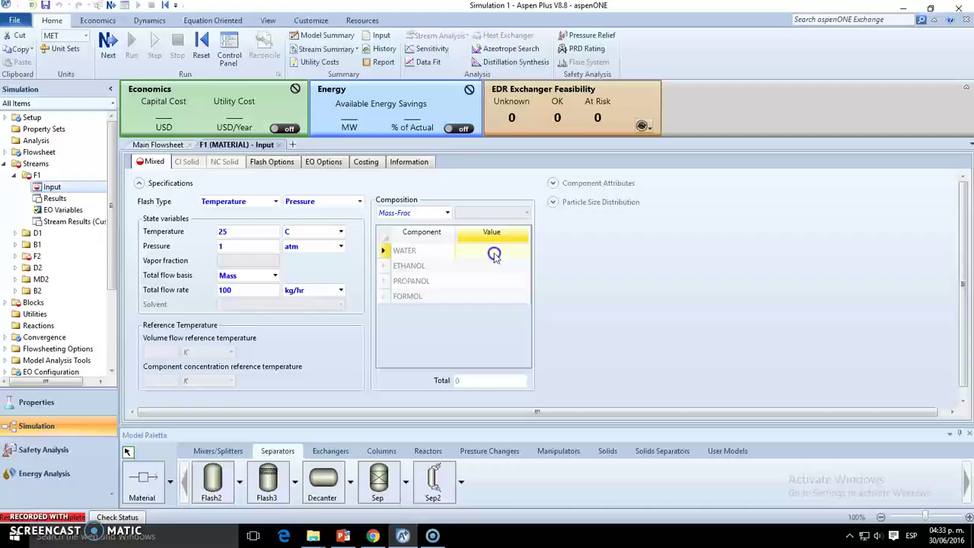
left_click(495, 258)
type("0.25")
left_click(496, 265)
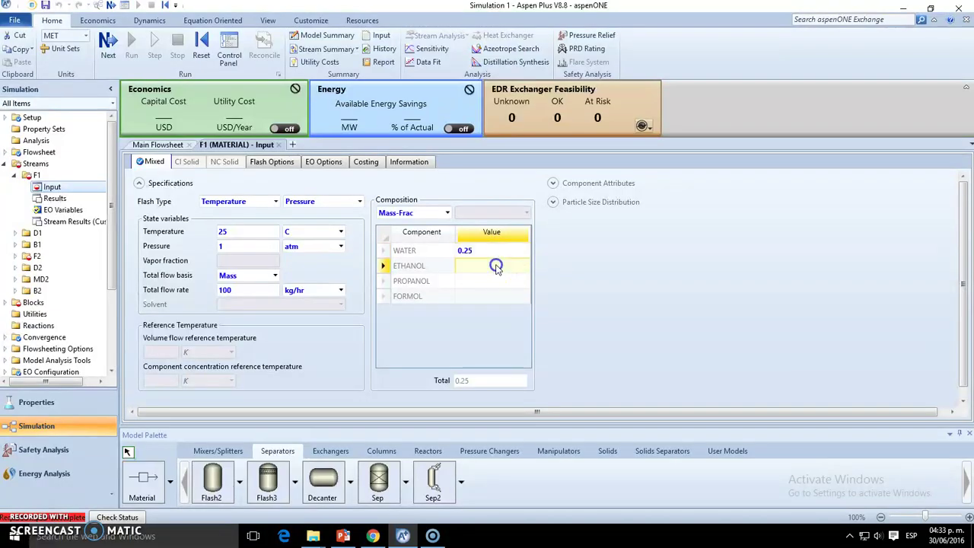
type("0.33")
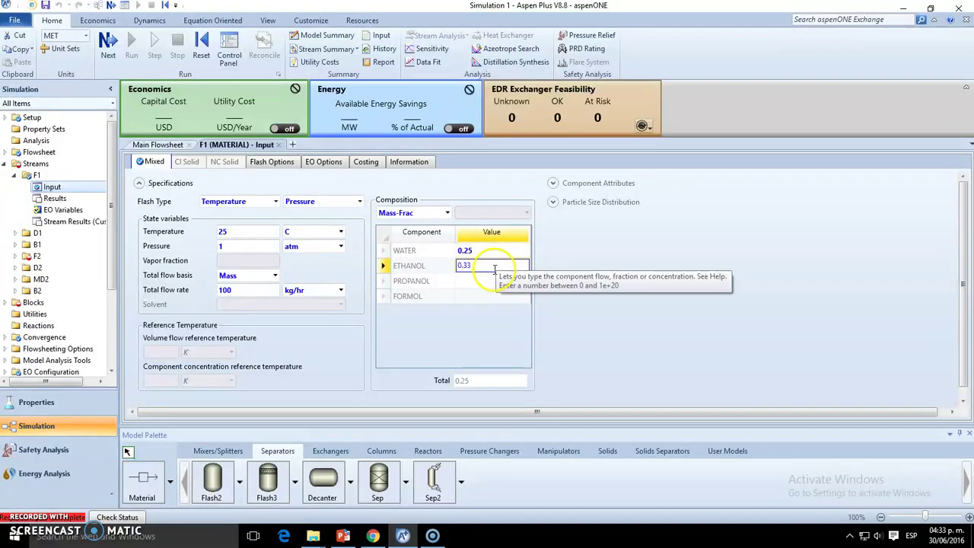
left_click(493, 281)
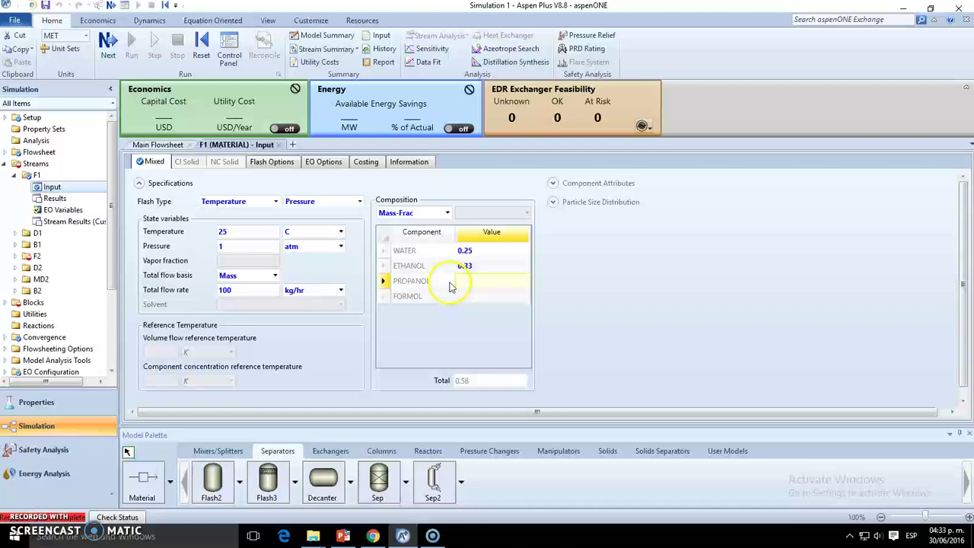
type("0.1")
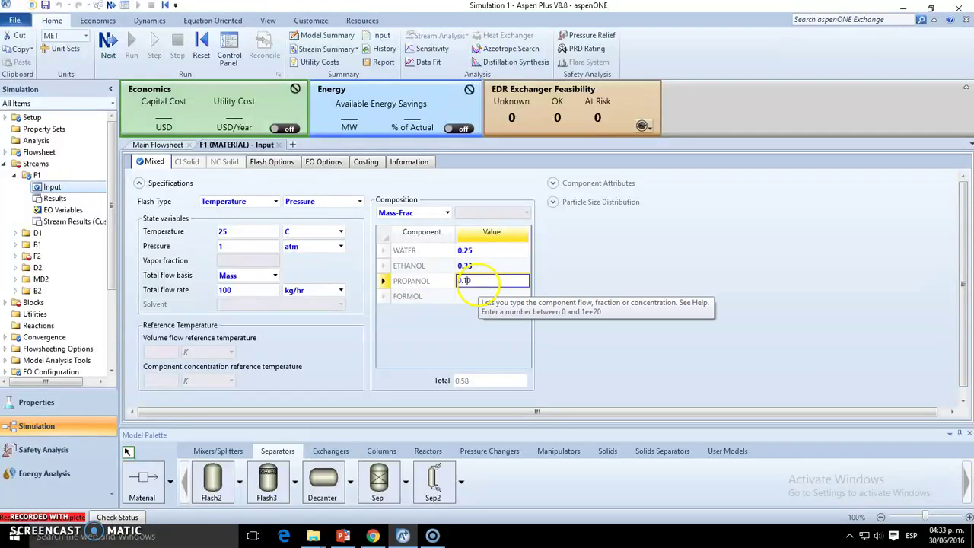
left_click(531, 320)
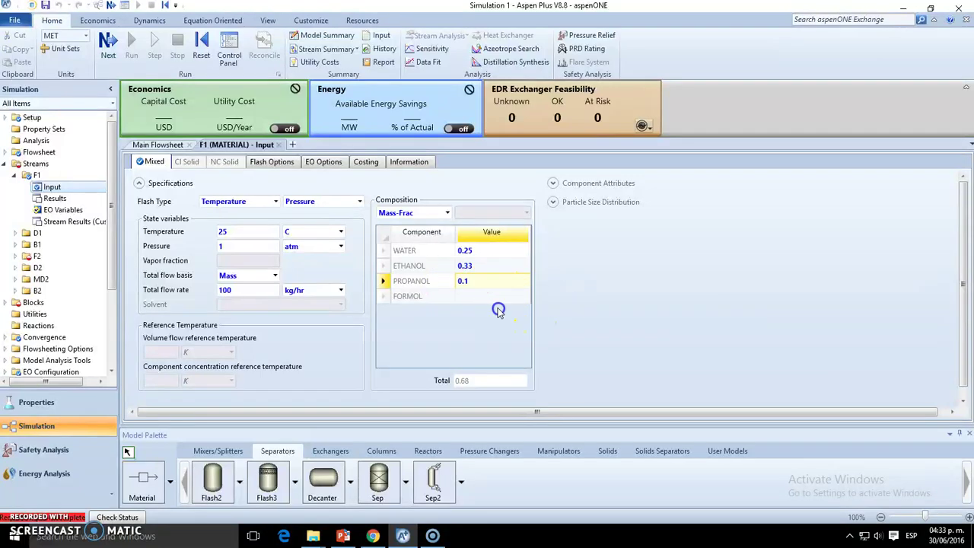
left_click(495, 297)
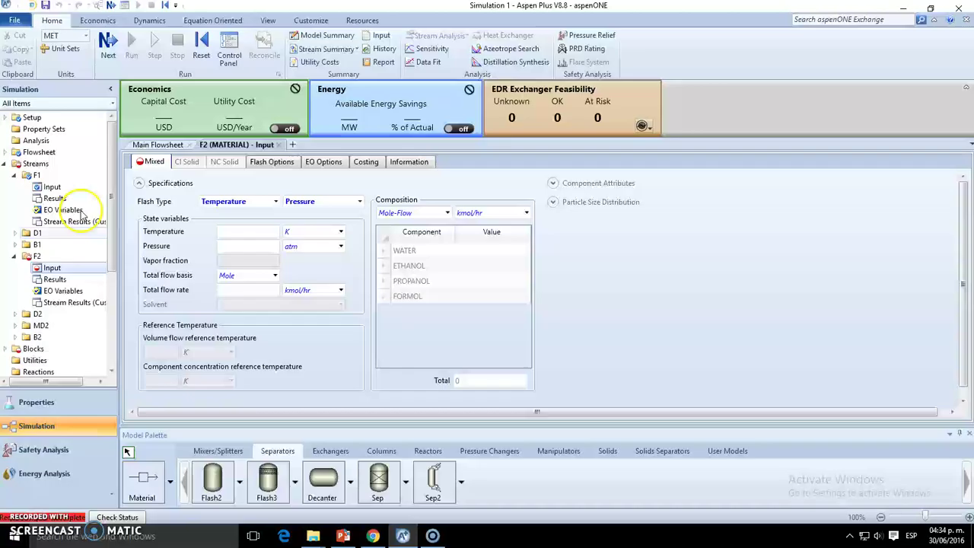
Enter formol 0.32 and re-confirm the propanol fraction so the total reaches 1.
left_click(52, 187)
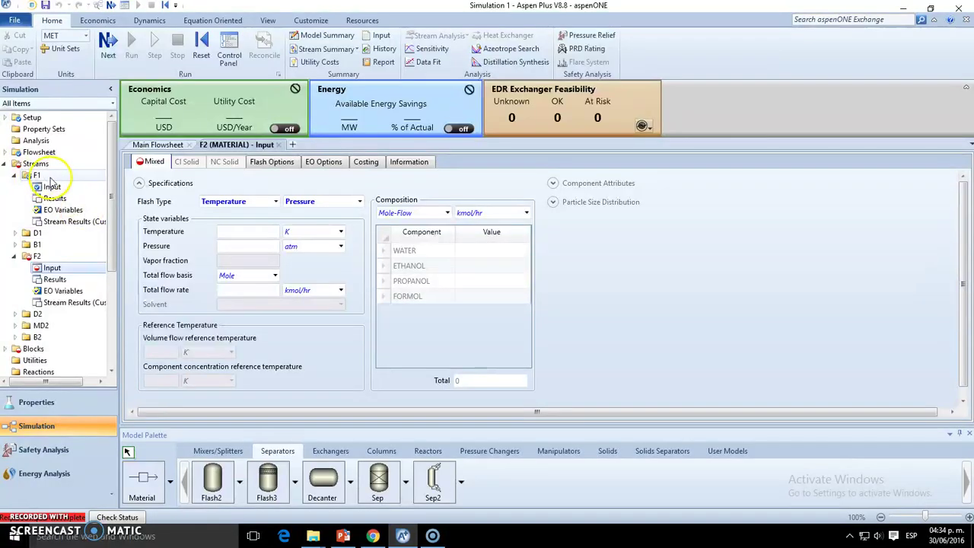
left_click(482, 300)
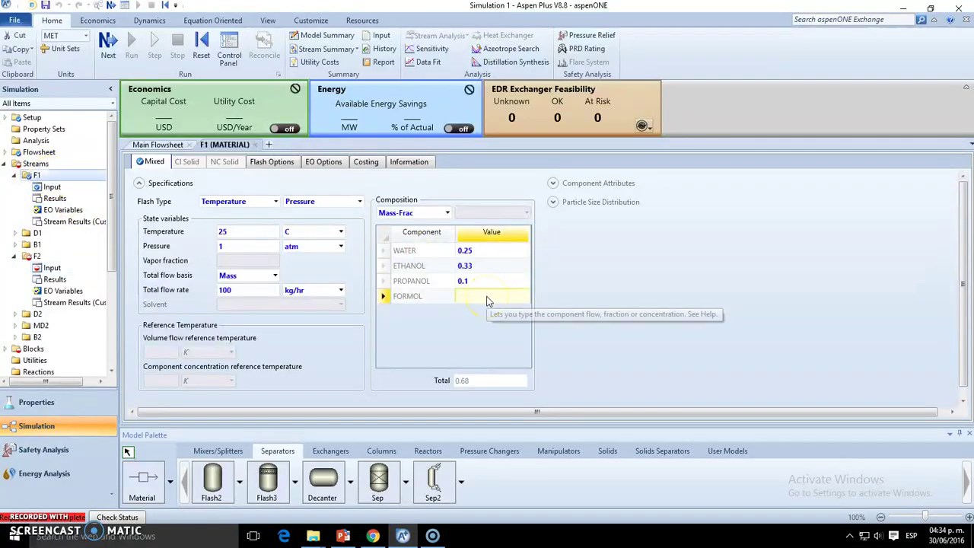
type("0.32")
key("Return")
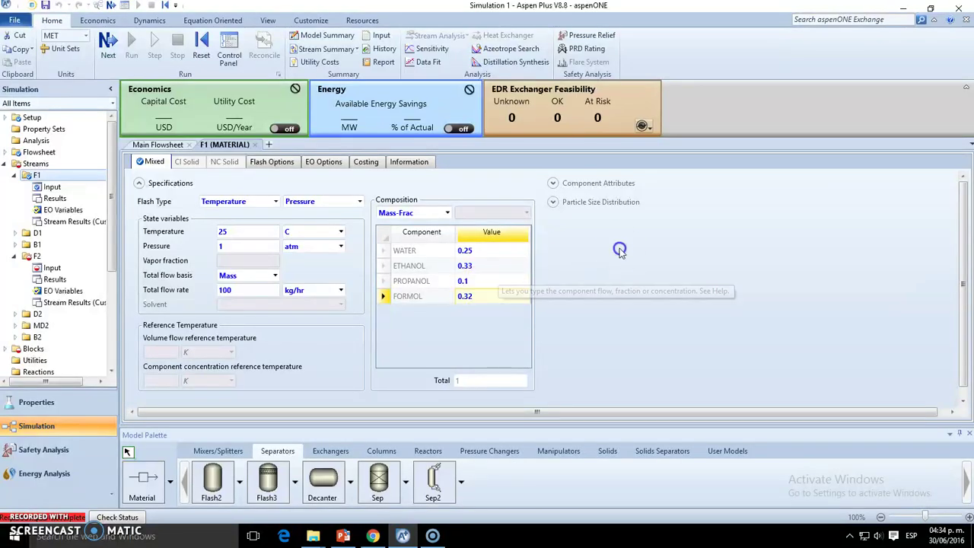
left_click(498, 280)
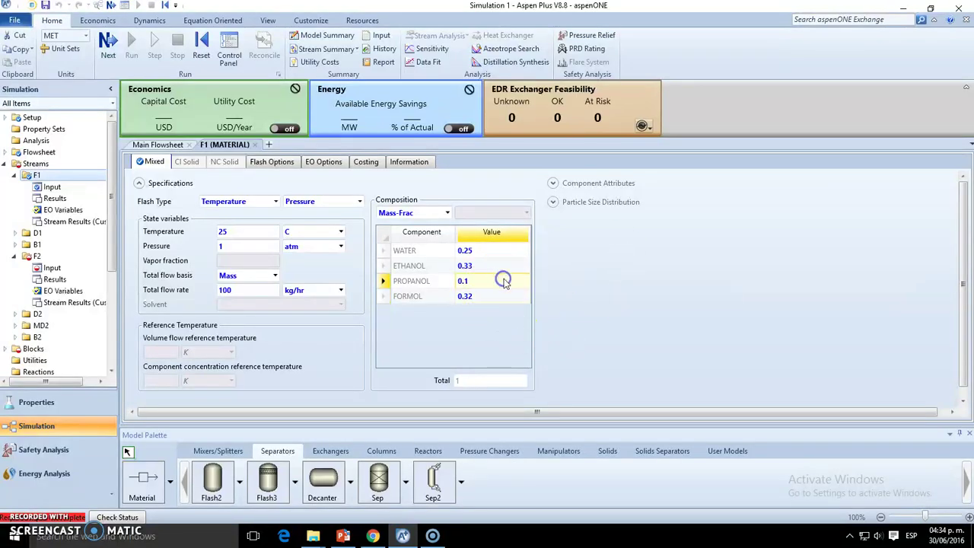
type("0.")
key("Return")
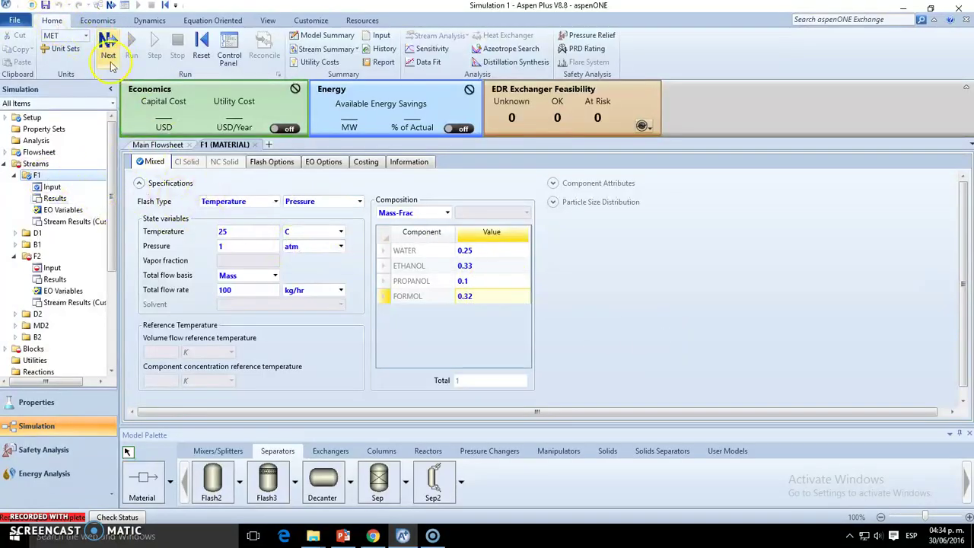
Set feed F2 to 30 C, 1 atm and a 300 kg/hr mass total flow.
left_click(109, 55)
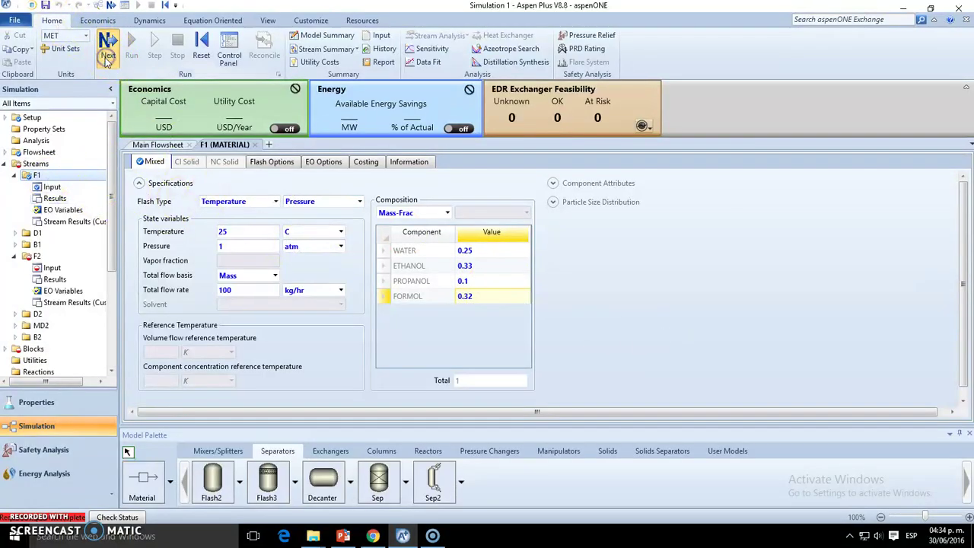
left_click(156, 144)
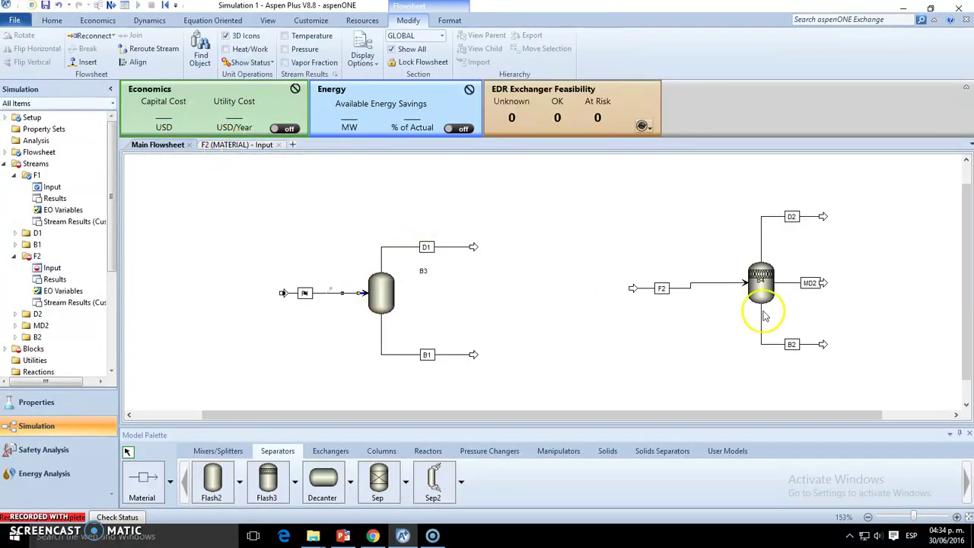
left_click(234, 145)
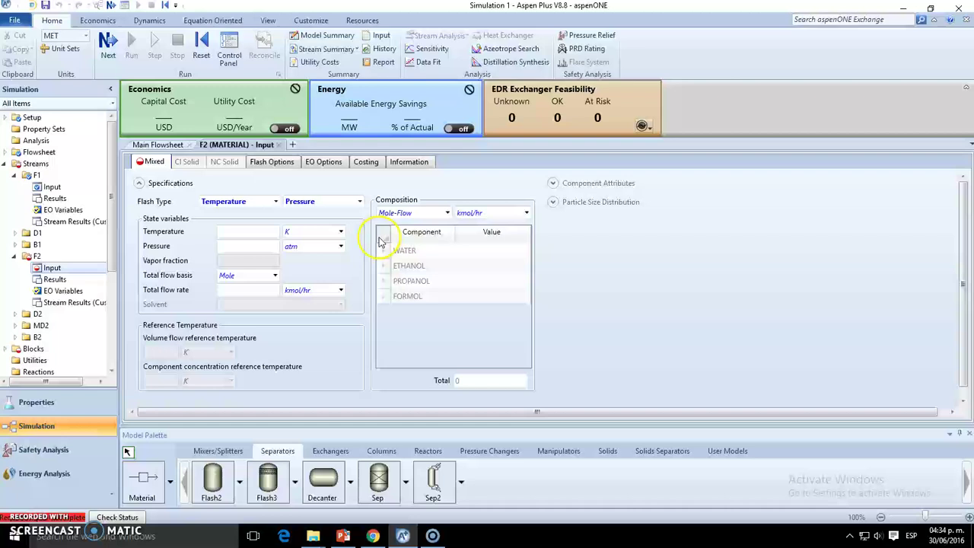
left_click(270, 232)
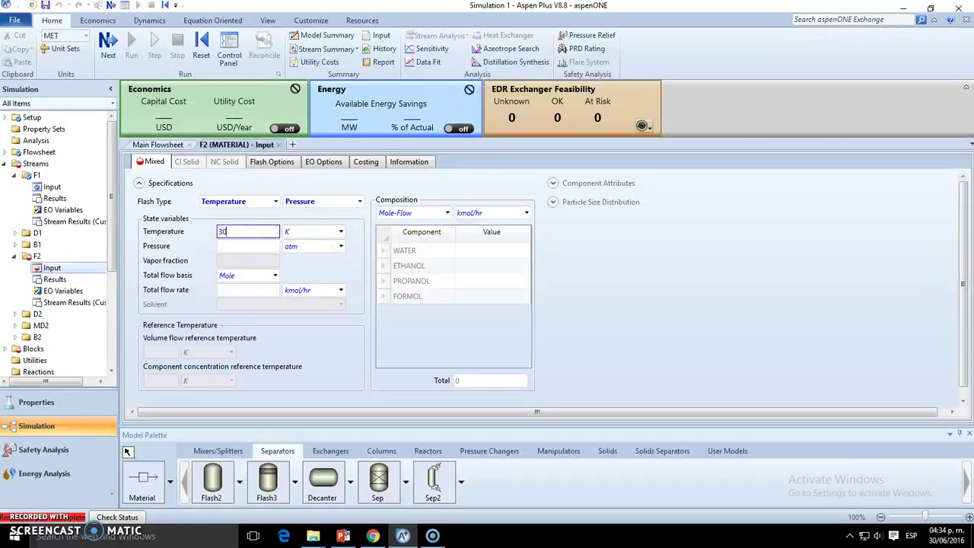
type("30")
left_click(341, 231)
left_click(301, 257)
left_click(240, 245)
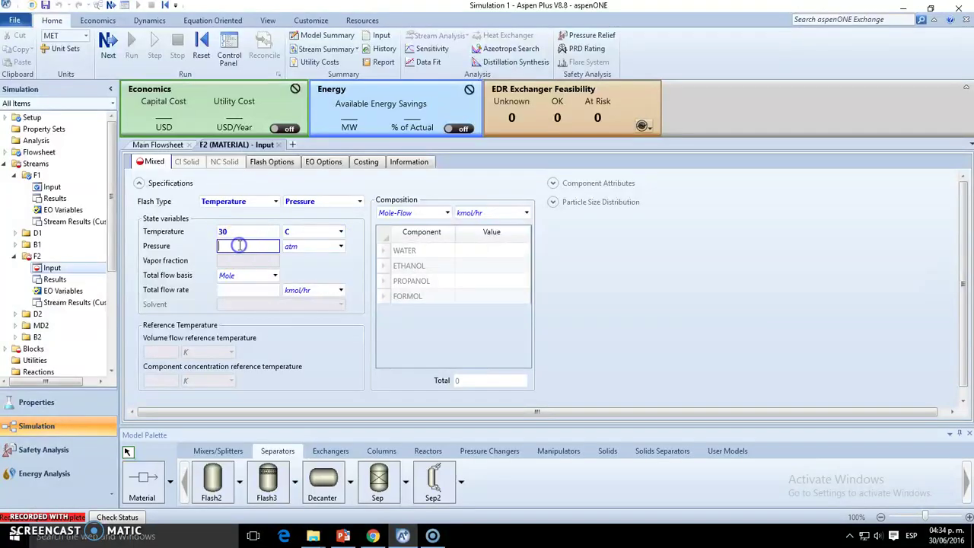
type("1")
left_click(273, 277)
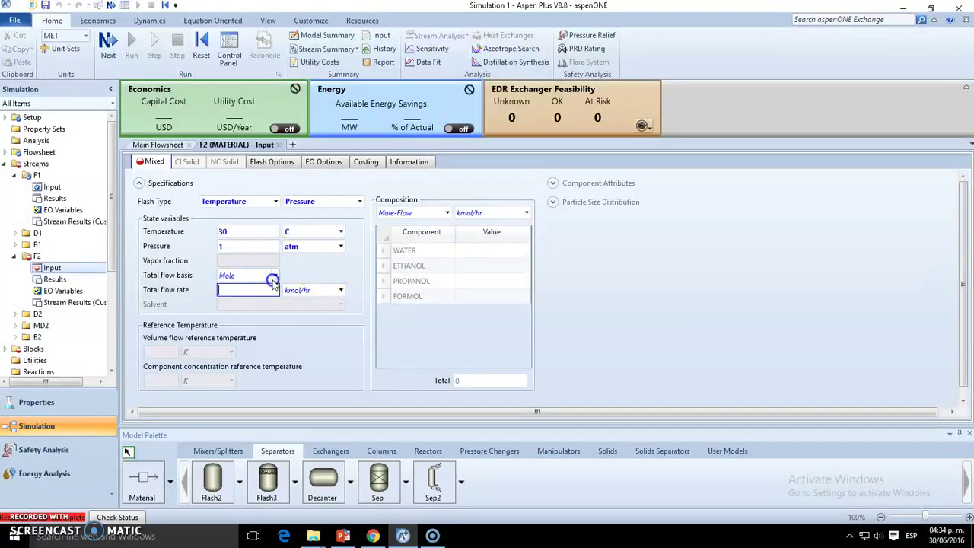
left_click(266, 290)
left_click(265, 291)
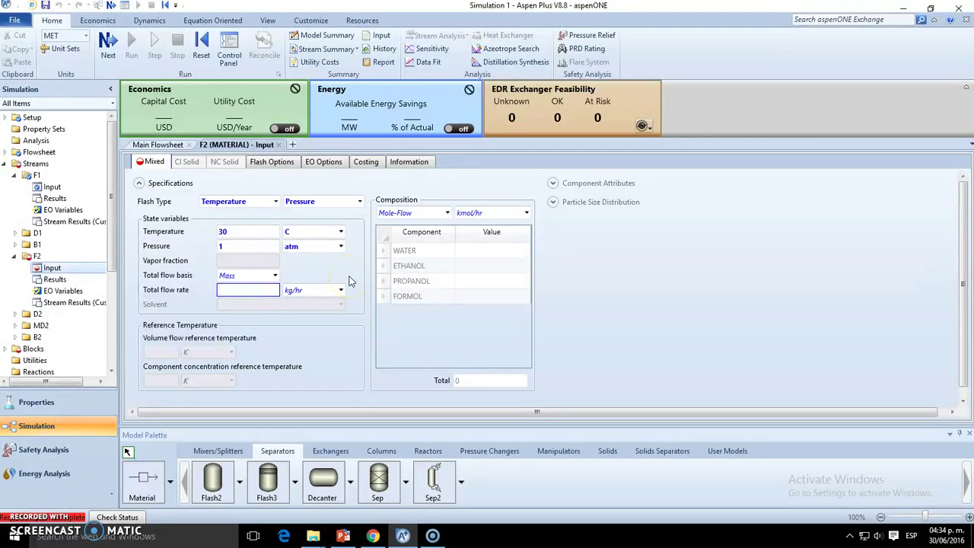
left_click(457, 256)
Enter F2 Mass-Flow composition: water 100, ethanol 25, propanol 75, formol 100 kg/hr.
left_click(446, 212)
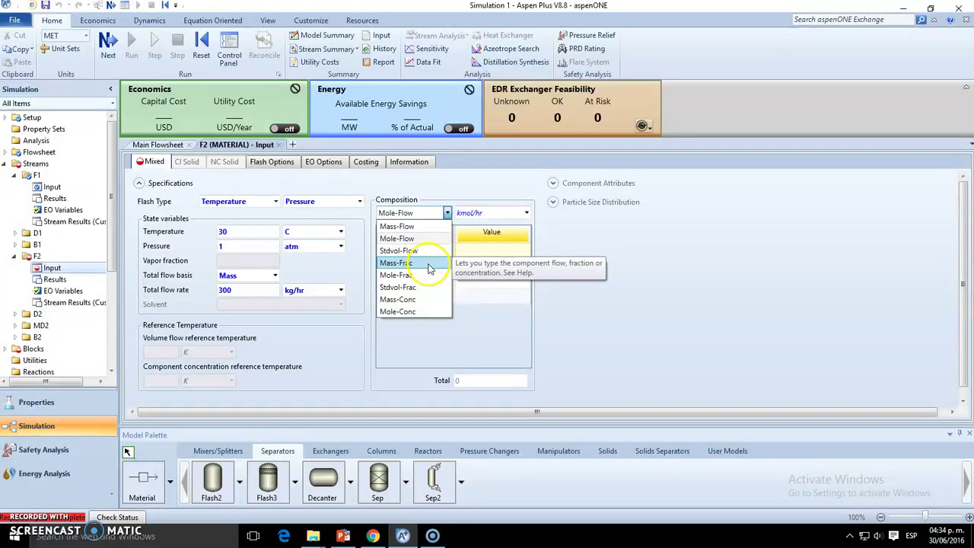
left_click(398, 226)
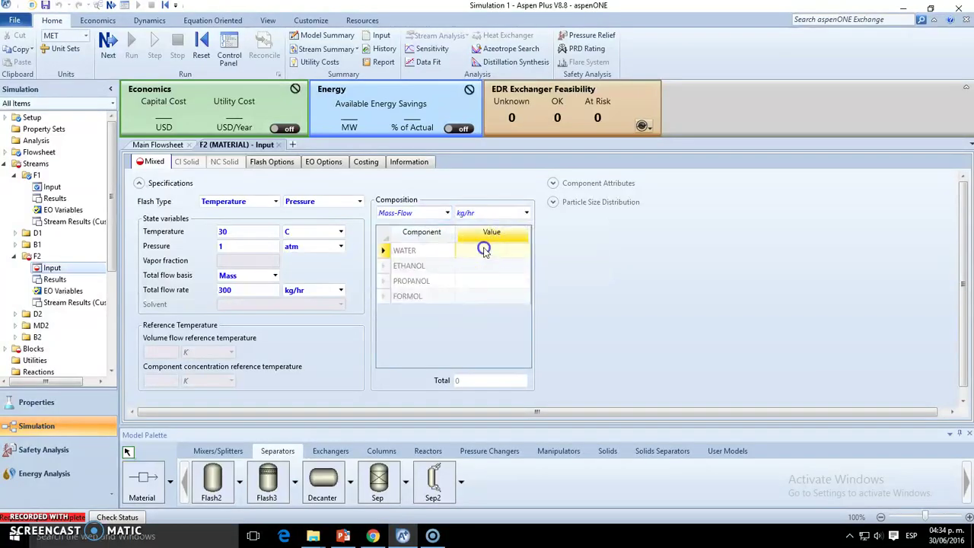
type("100")
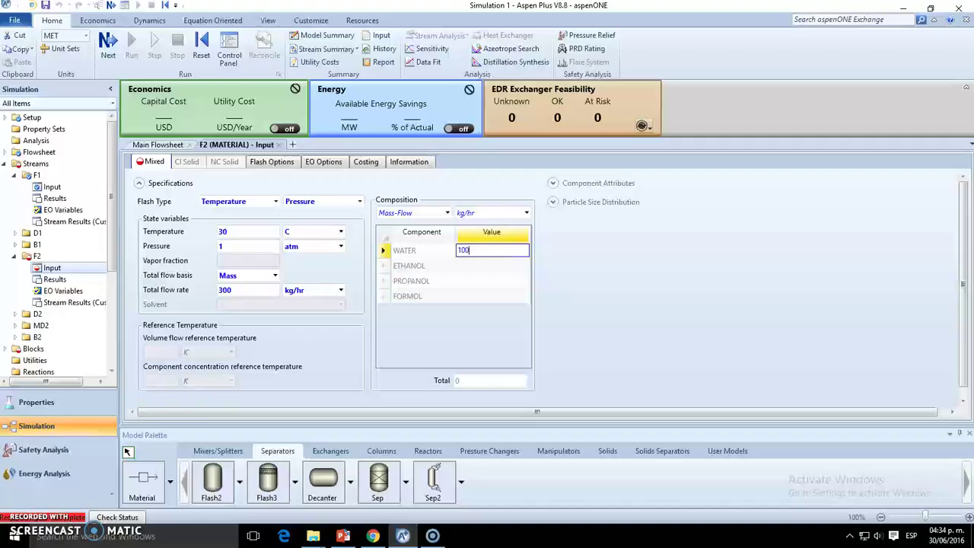
left_click(484, 267)
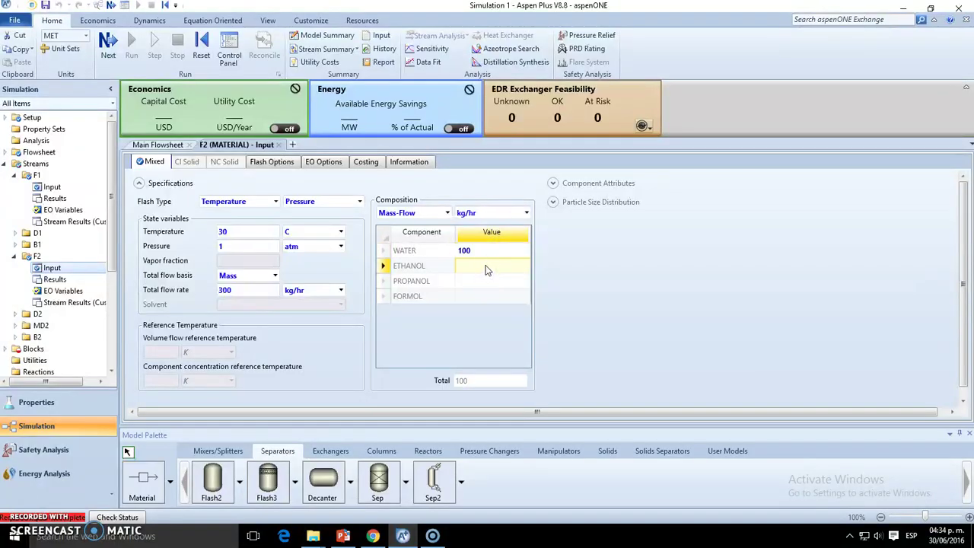
type("25")
left_click(492, 281)
left_click(490, 296)
type("100")
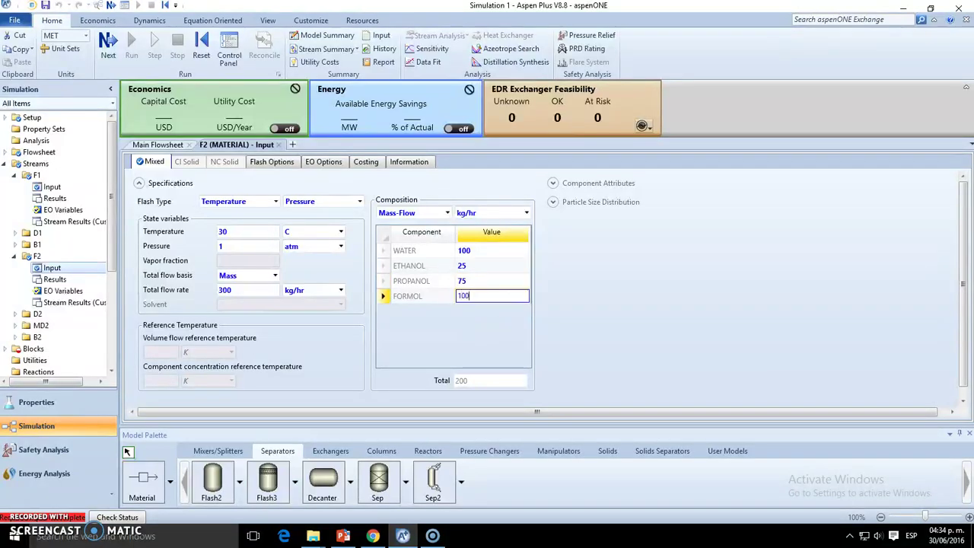
key("Return")
left_click(464, 383)
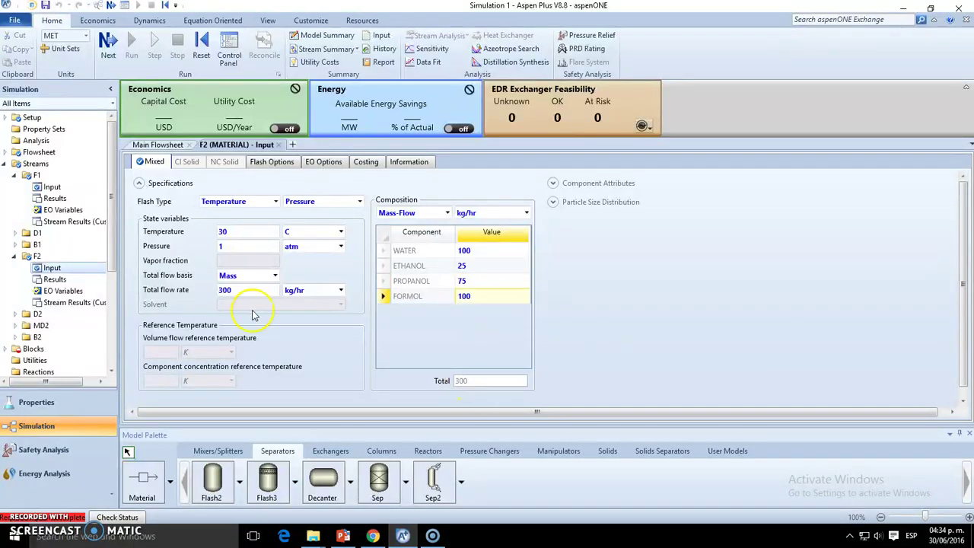
left_click(110, 66)
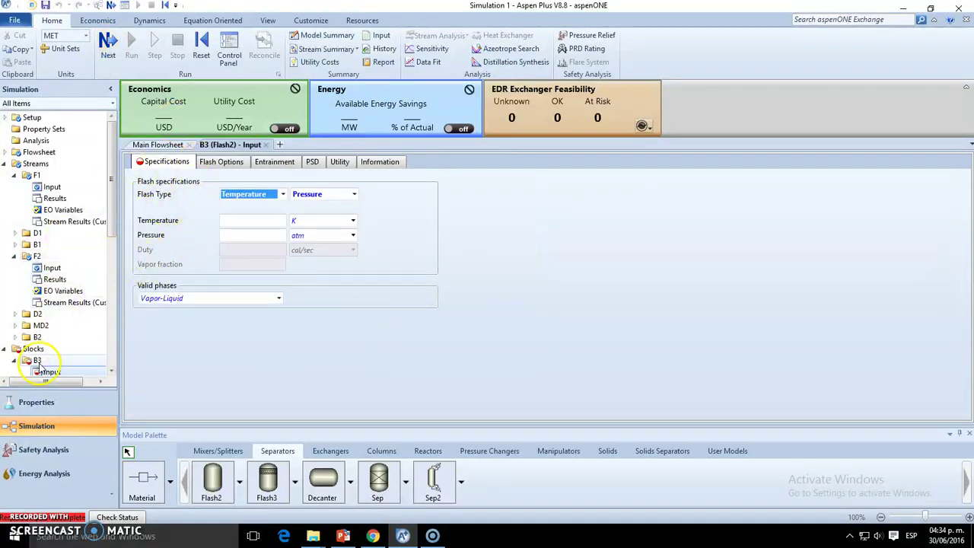
Rename block B3 to DRUM on the main flowsheet.
left_click(157, 146)
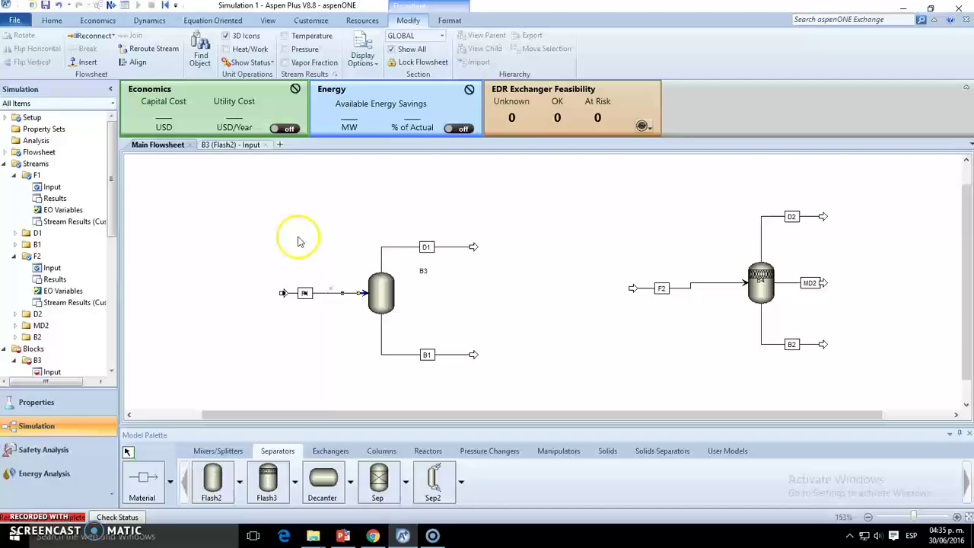
left_click(435, 272)
left_click(460, 299)
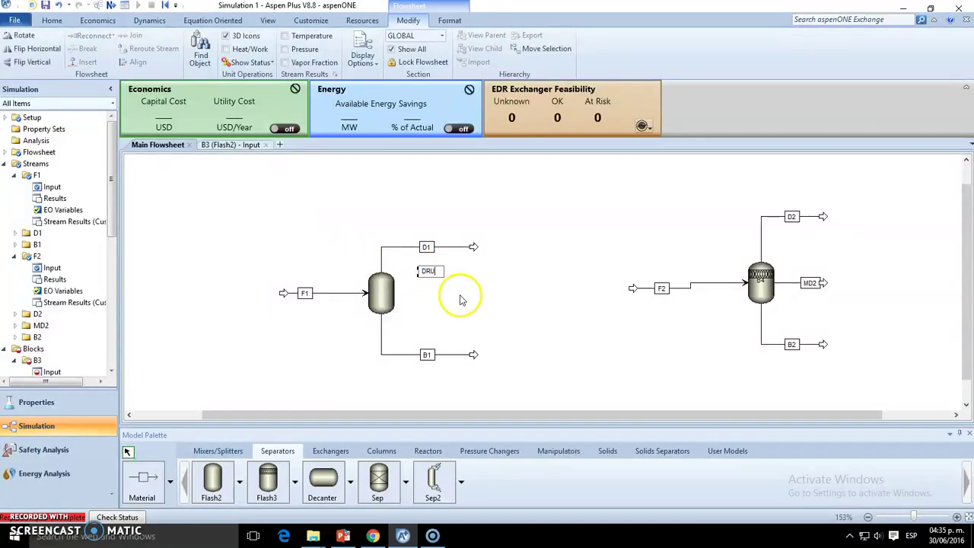
left_click(885, 278)
left_click(816, 283)
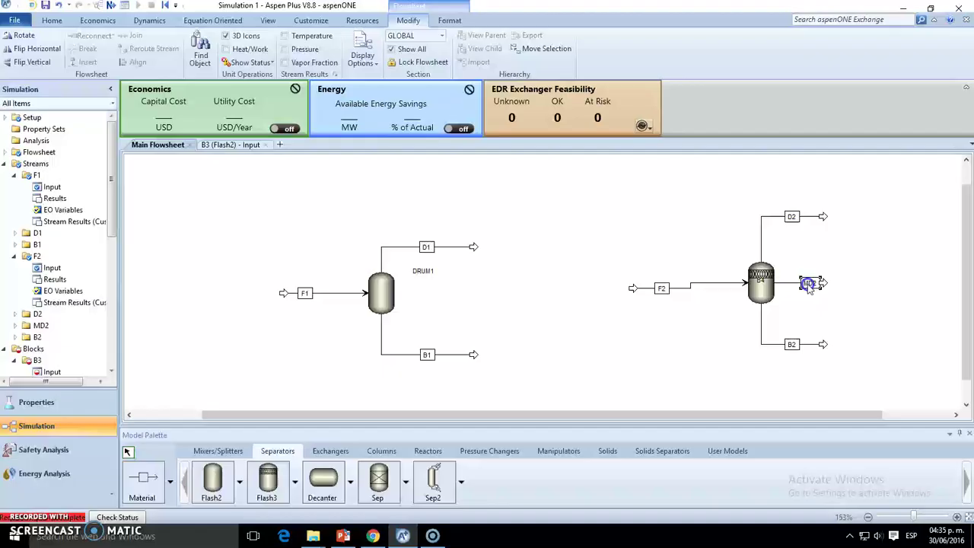
Rename block B4 to FLASH and reselect the DRUM block's name label.
left_click(761, 282)
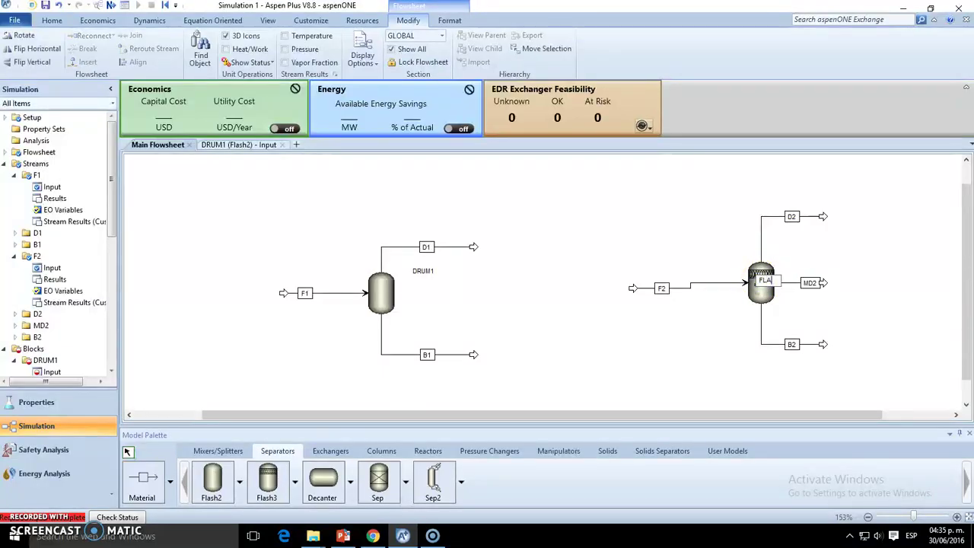
type("H")
left_click(679, 364)
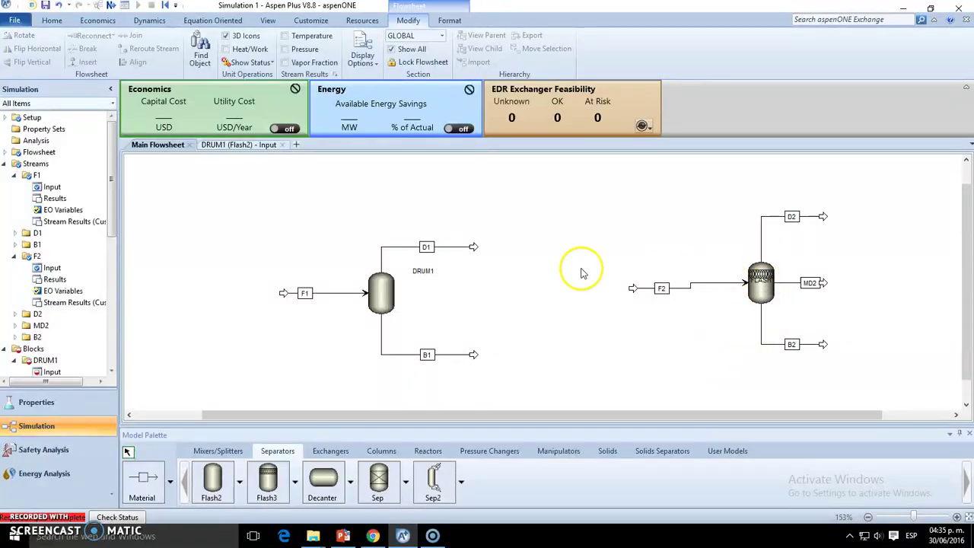
left_click(381, 293)
left_click(425, 271)
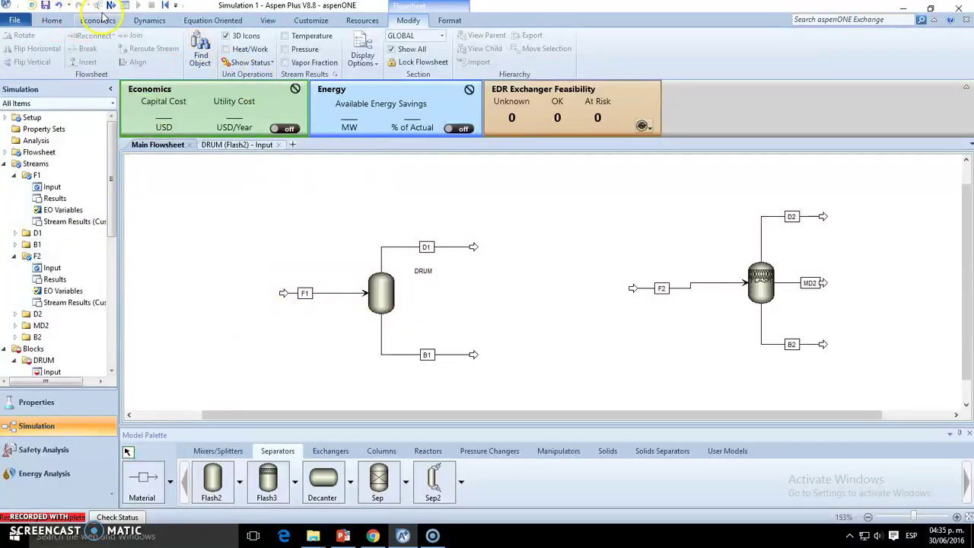
Set the DRUM block's pressure to 1 atm and temperature to 85 C.
left_click(237, 145)
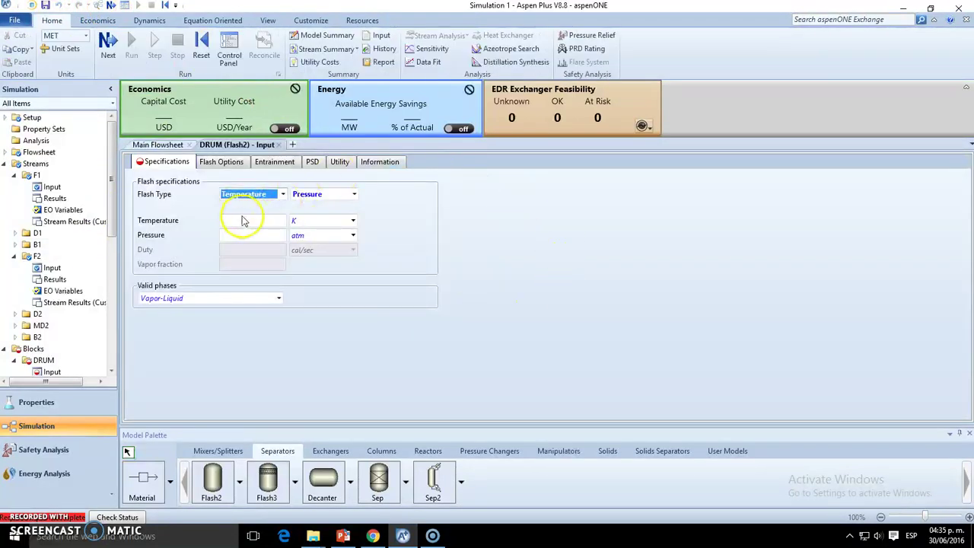
left_click(256, 234)
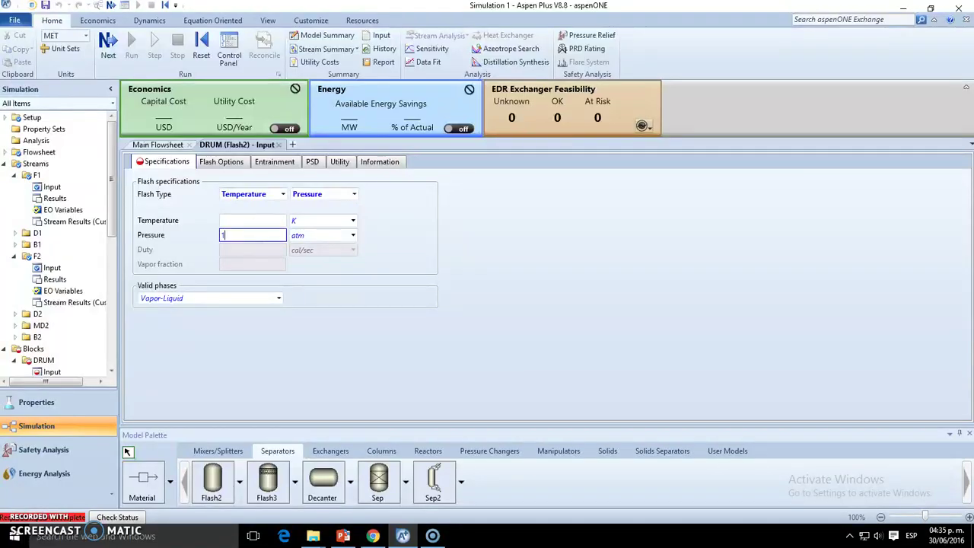
left_click(473, 249)
left_click(358, 222)
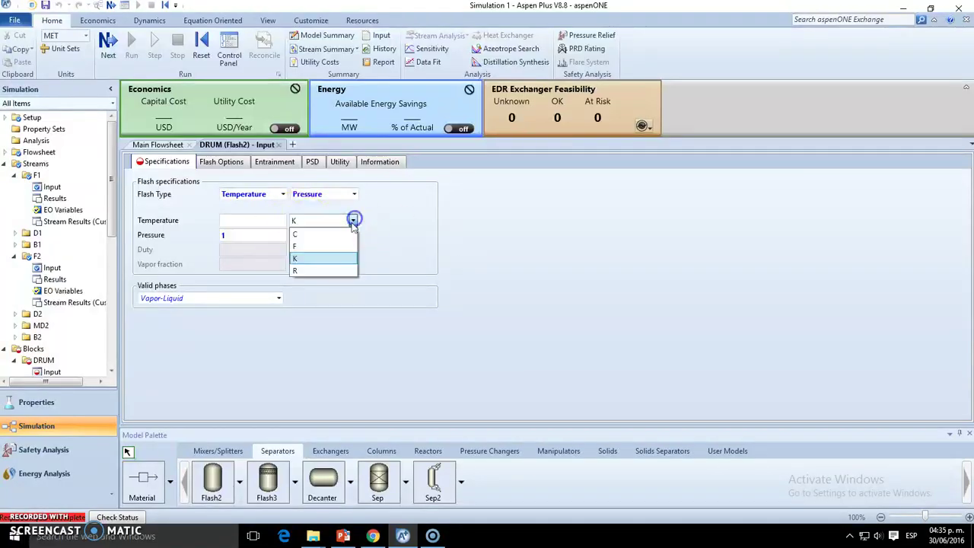
left_click(359, 239)
left_click(268, 222)
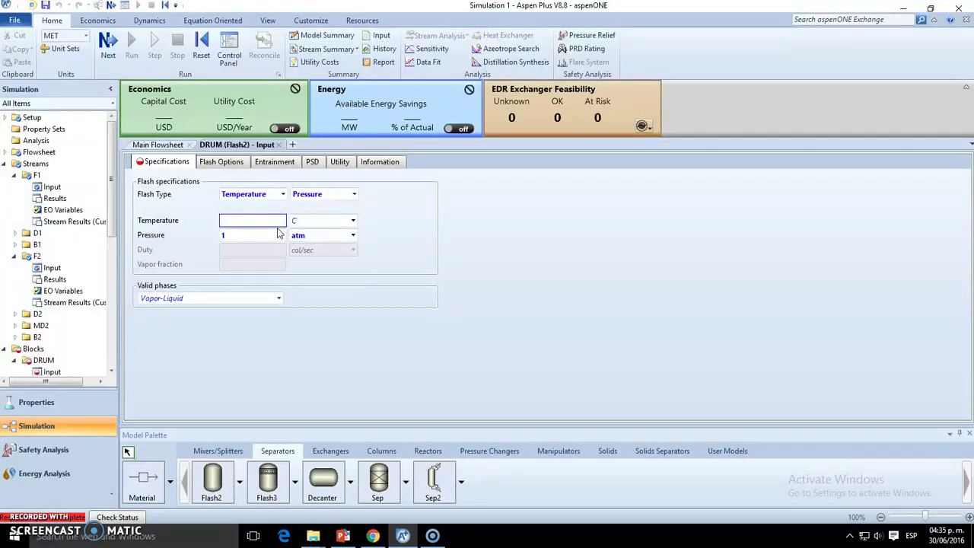
left_click(509, 254)
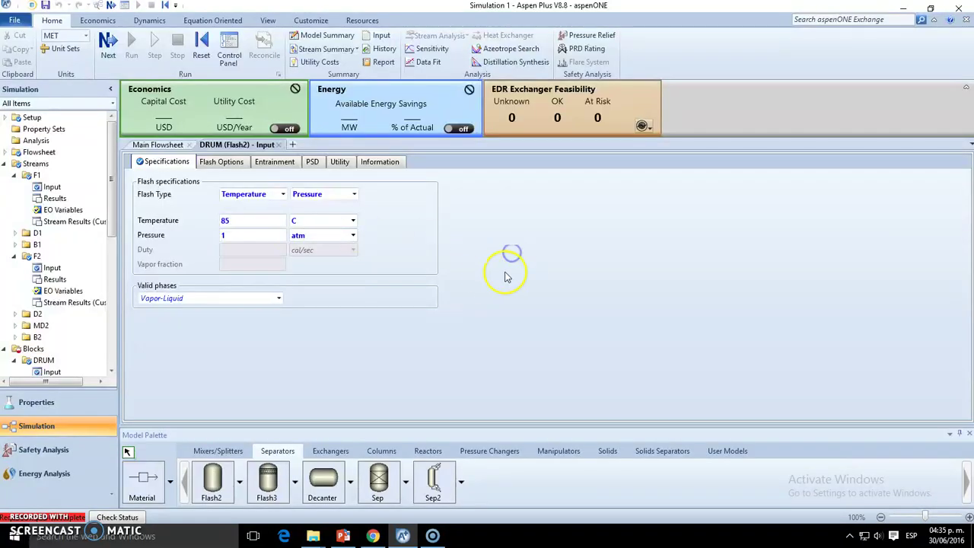
left_click(108, 45)
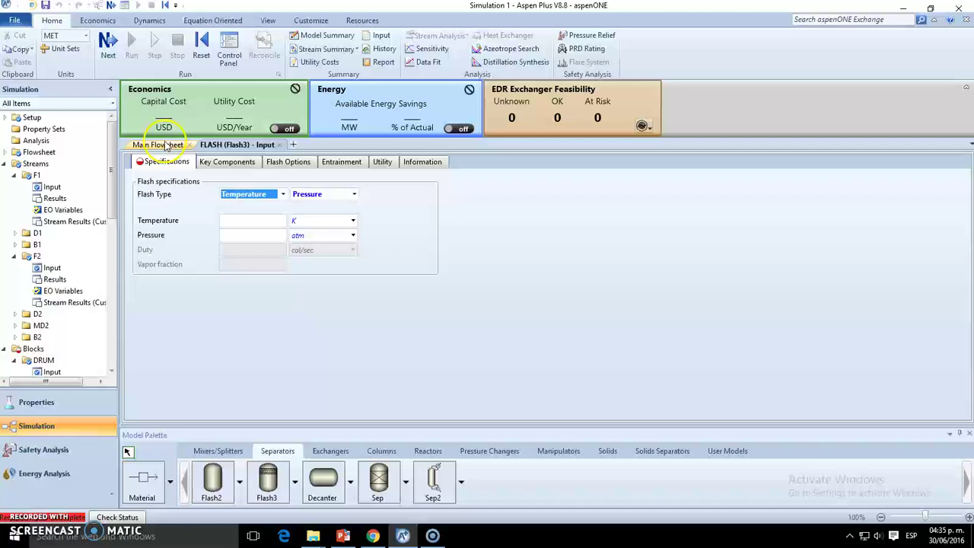
Specify the FLASH block at 0 C temperature and 1 atm pressure.
left_click(157, 145)
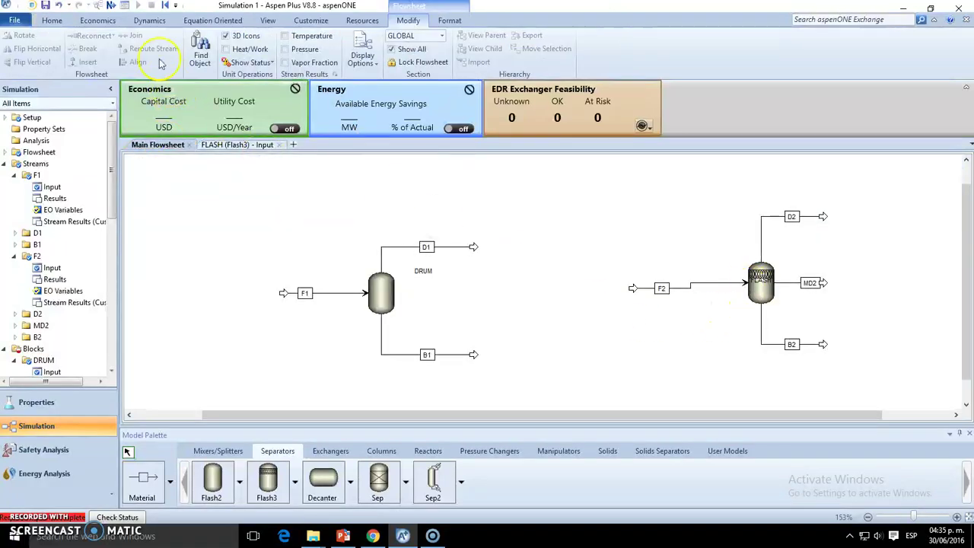
left_click(110, 6)
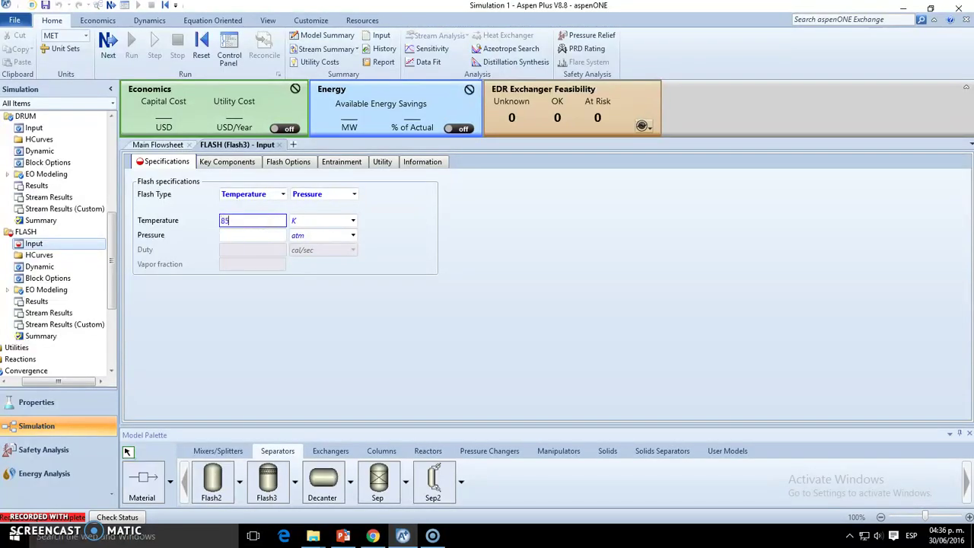
type("85")
double_click(240, 221)
left_click(353, 219)
left_click(304, 233)
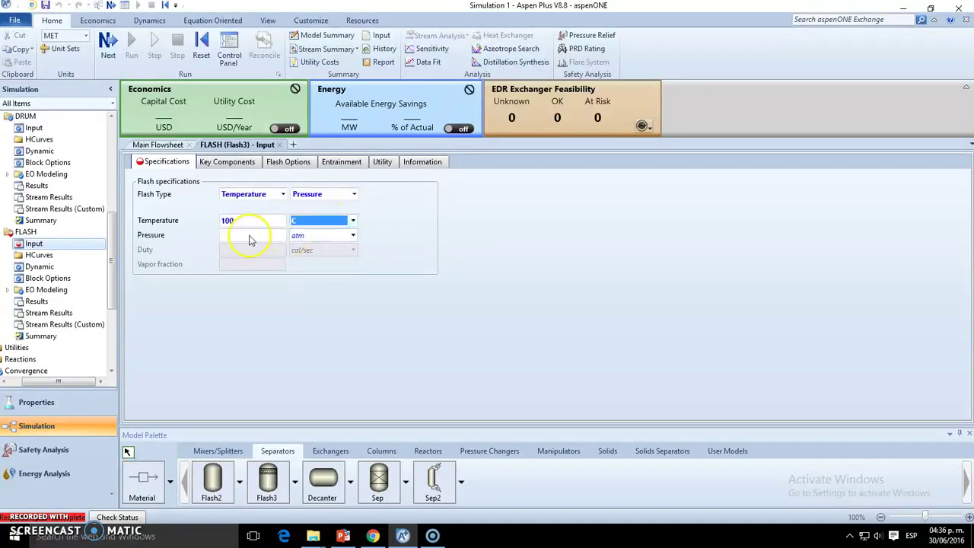
left_click(250, 234)
double_click(241, 220)
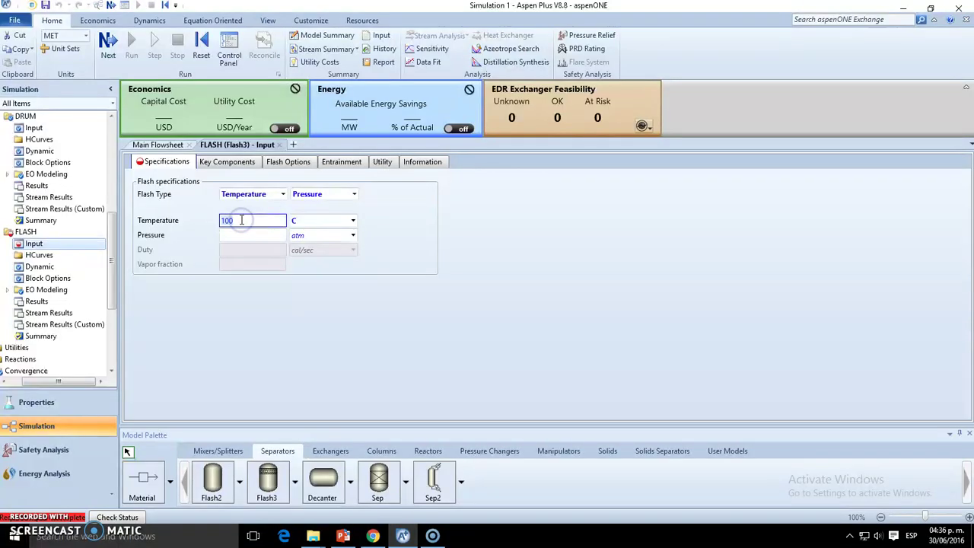
left_click(270, 237)
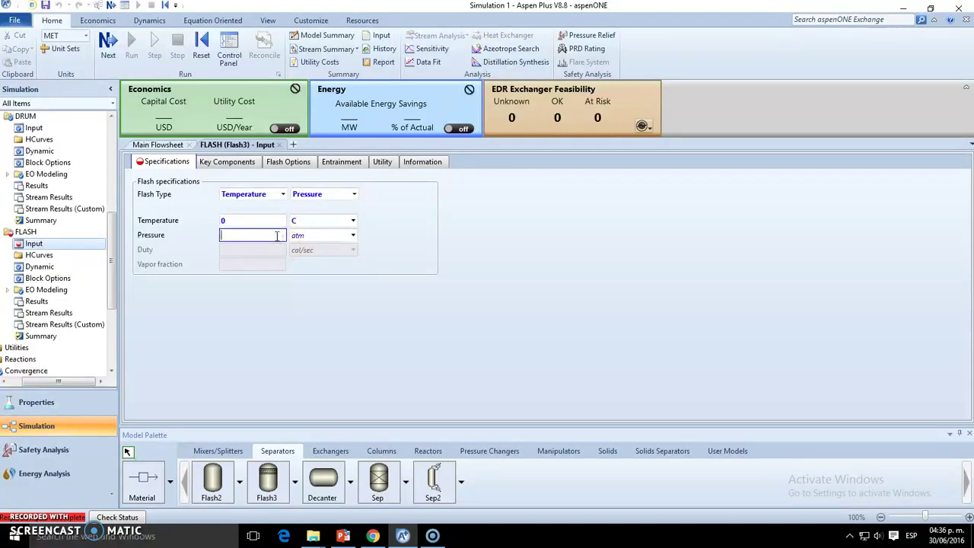
type("1")
left_click(317, 300)
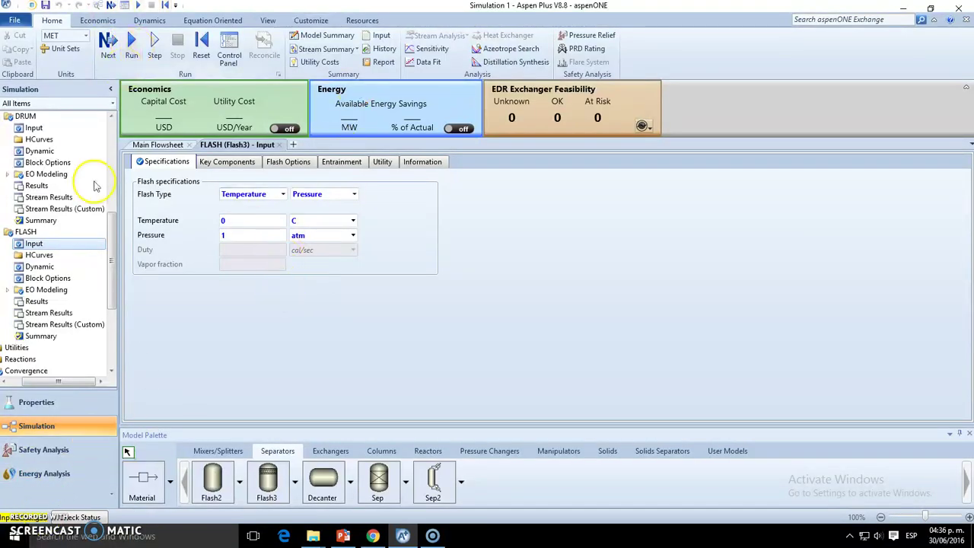
Decline the offer to run the simulation and return to the main flowsheet.
left_click(111, 5)
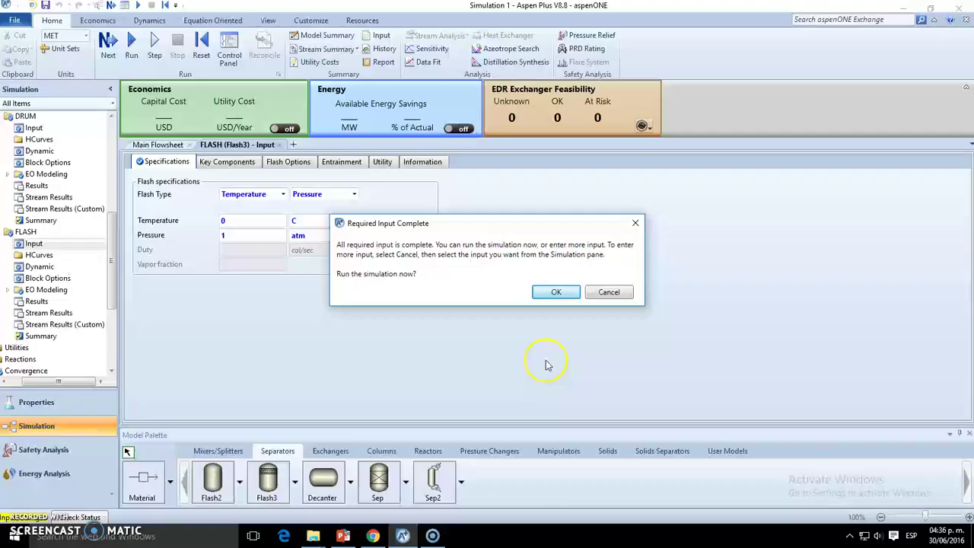
left_click(621, 292)
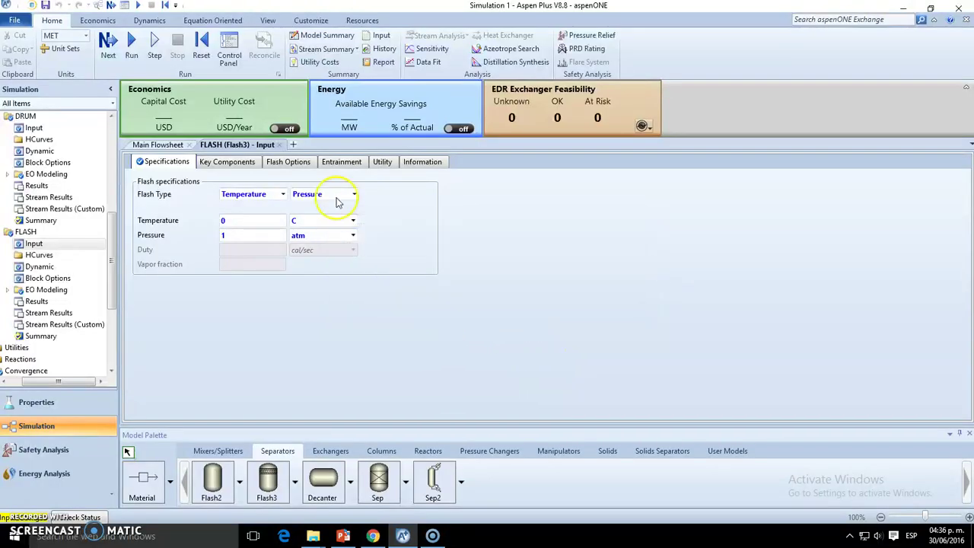
left_click(163, 146)
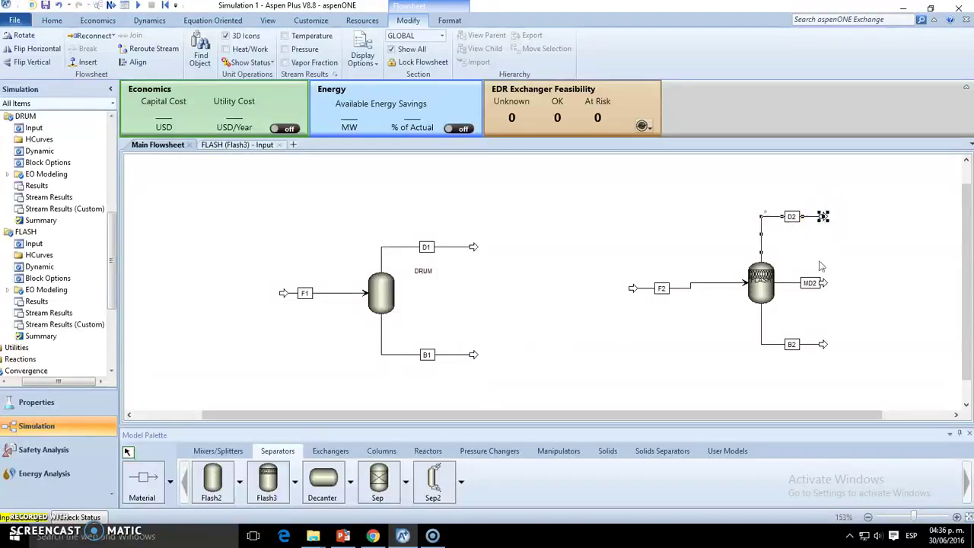
Select the DRUM and FLASH blocks with their streams on the flowsheet.
left_click(442, 247)
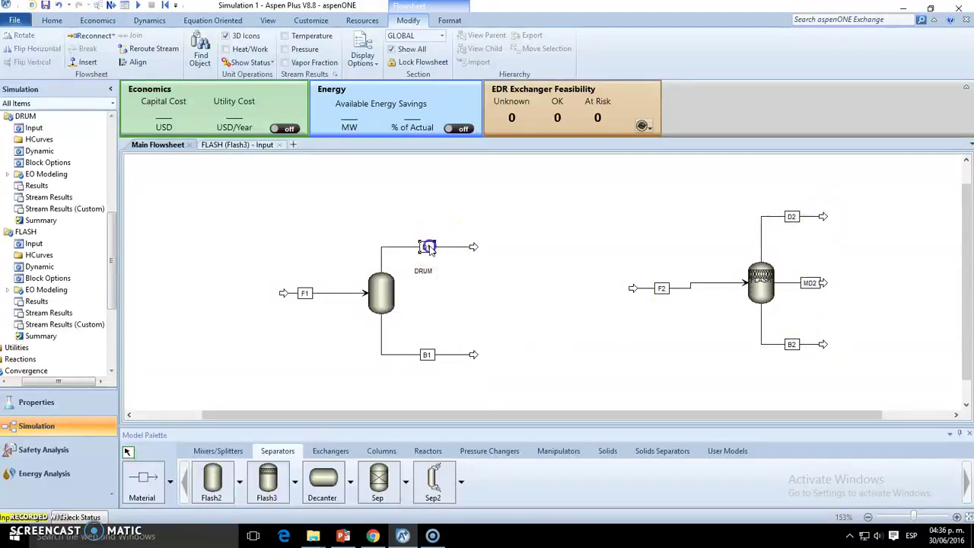
left_click_drag(217, 252, 402, 328)
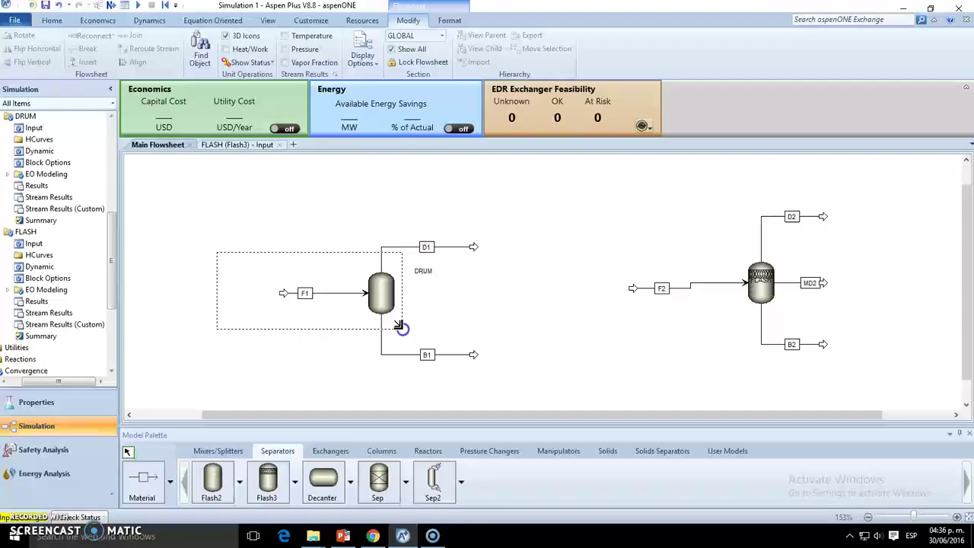
left_click(569, 332)
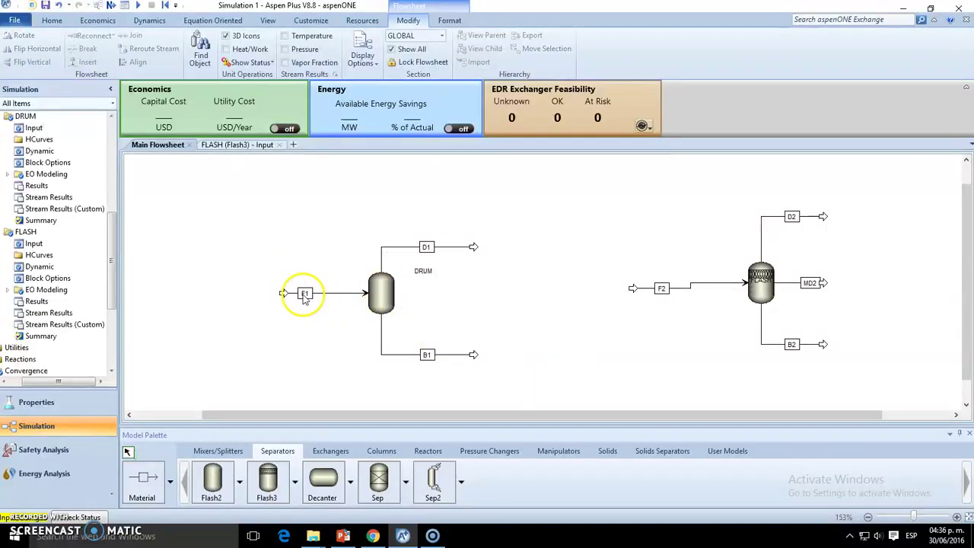
left_click(383, 297)
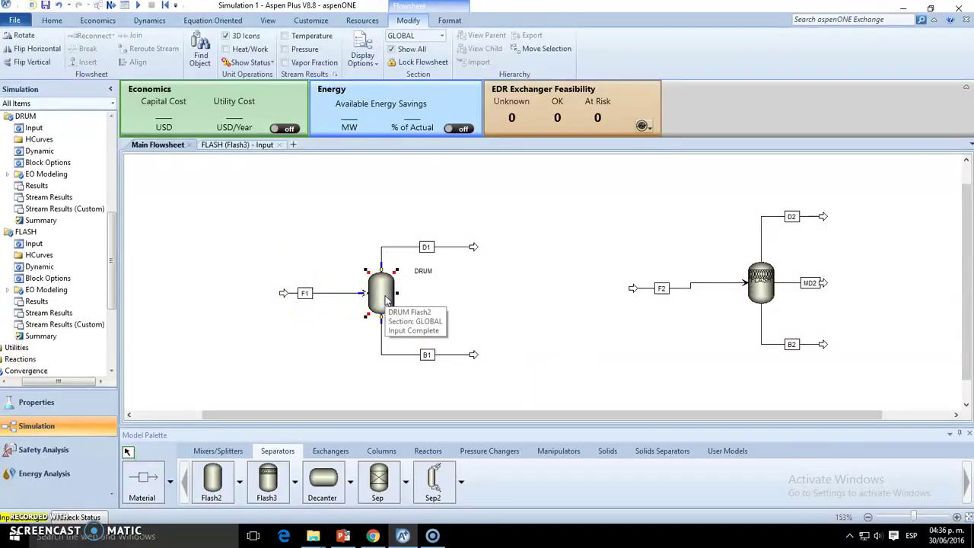
left_click_drag(254, 264, 407, 323)
left_click(539, 333)
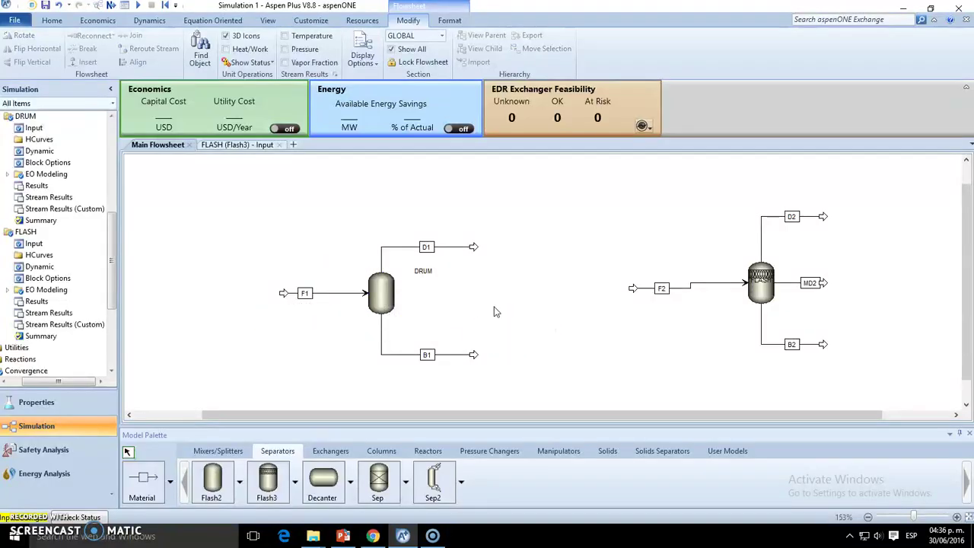
left_click(429, 249)
left_click(429, 356)
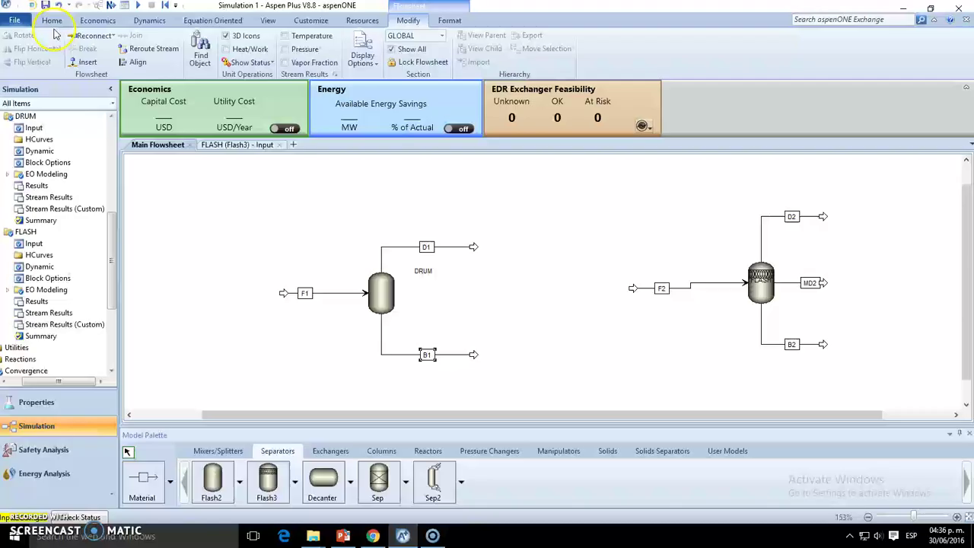
left_click_drag(561, 171, 866, 367)
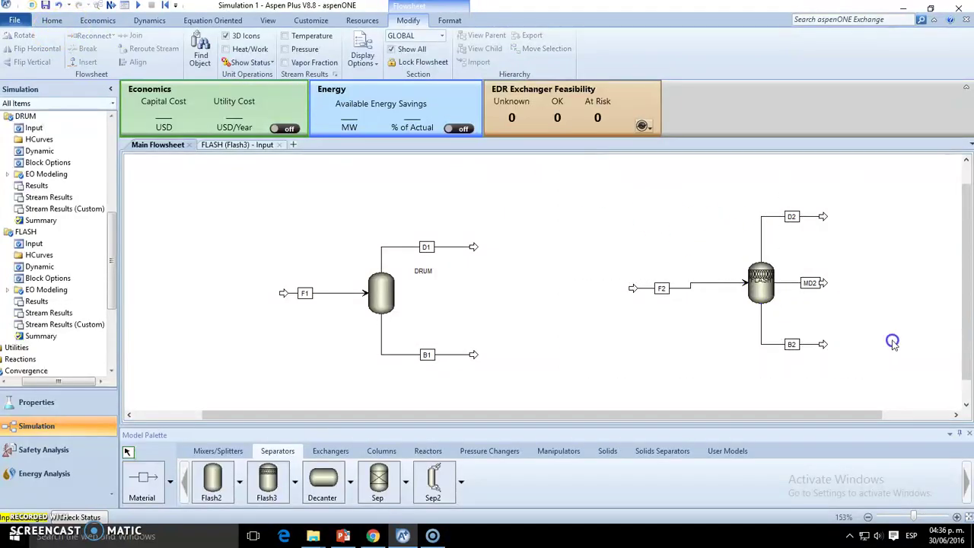
left_click_drag(597, 190, 903, 354)
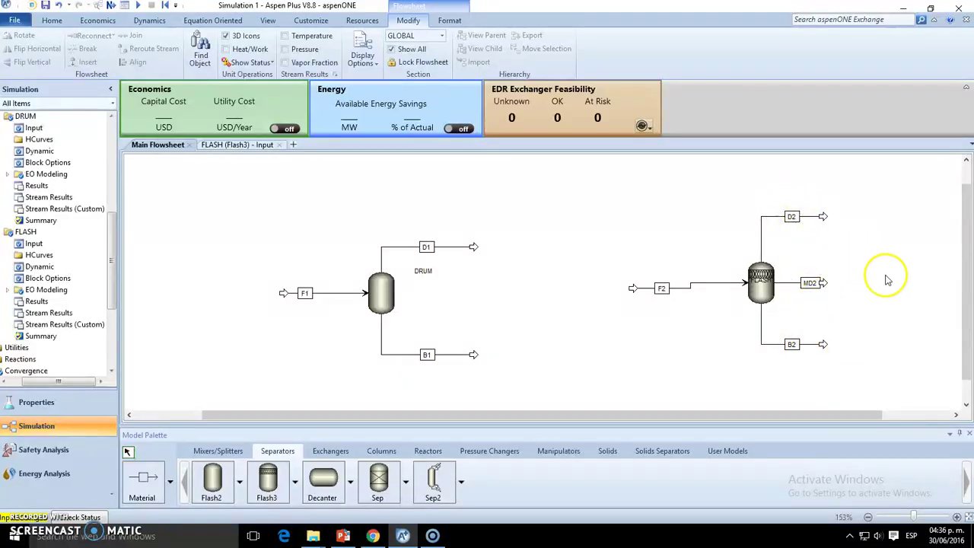
Run the simulation so FLASH then DRUM solve without errors or warnings, then return to the flowsheet.
key("F4")
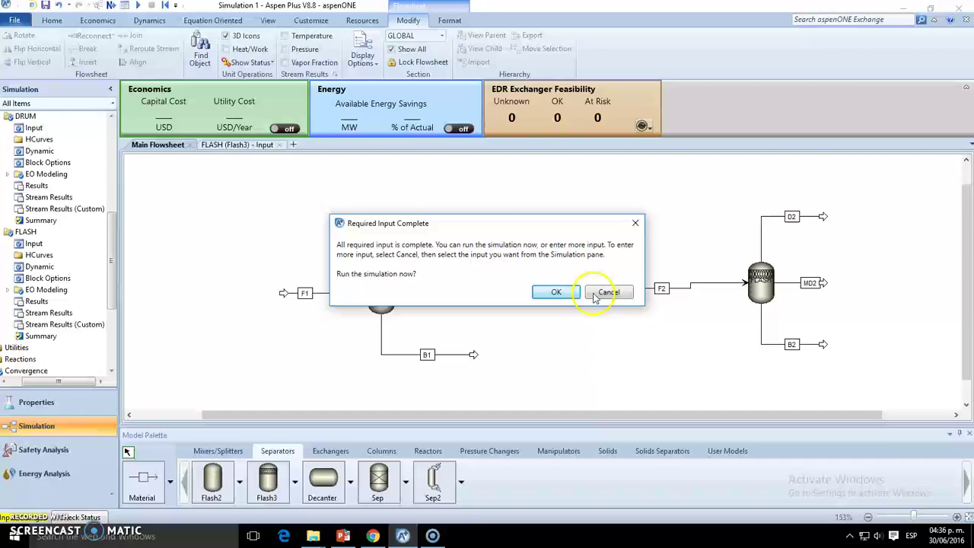
left_click(615, 291)
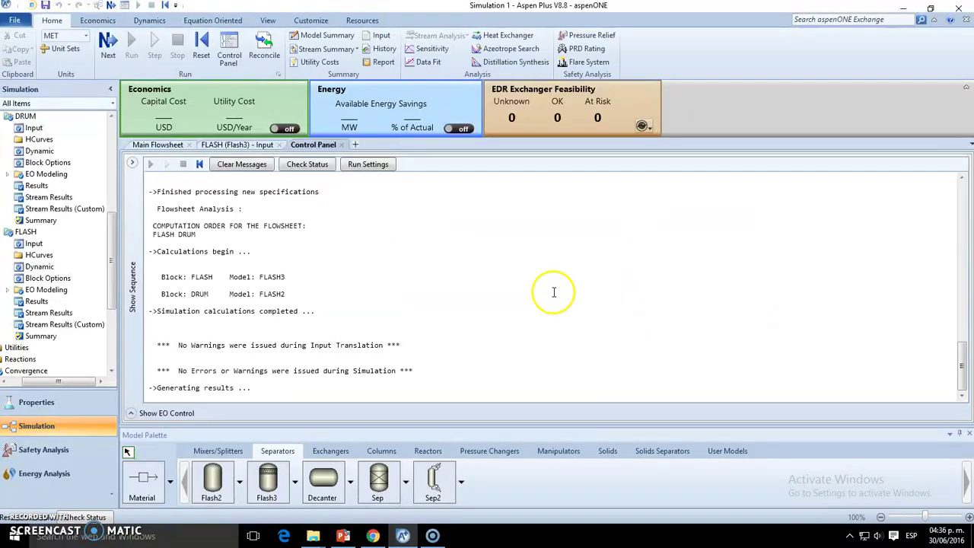
left_click(322, 312)
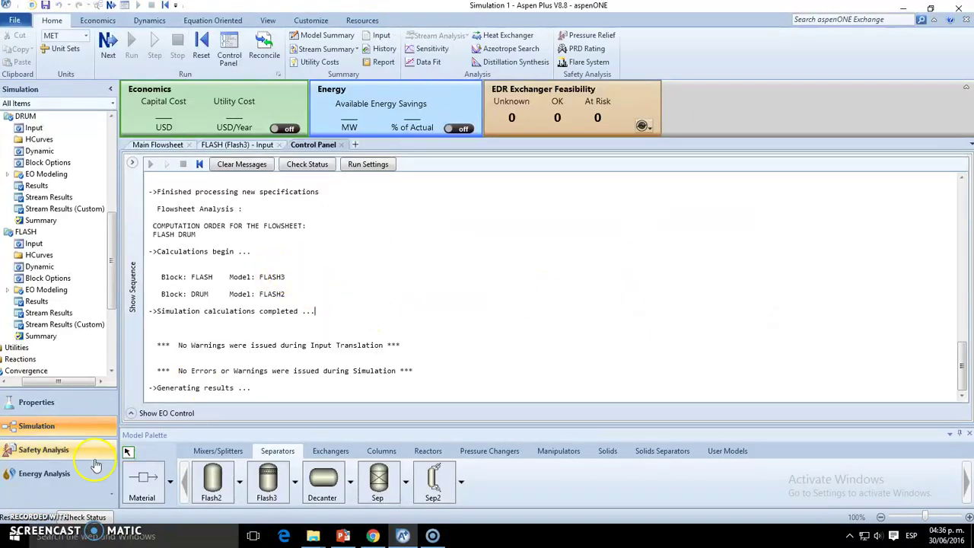
left_click(160, 144)
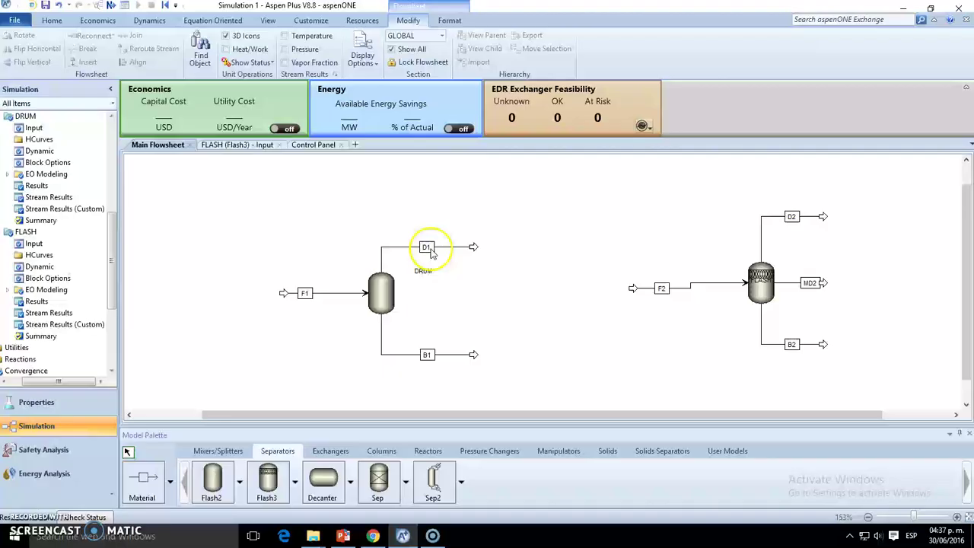
Open the DRUM block and look over its specifications, flash options and entrainment settings.
double_click(383, 303)
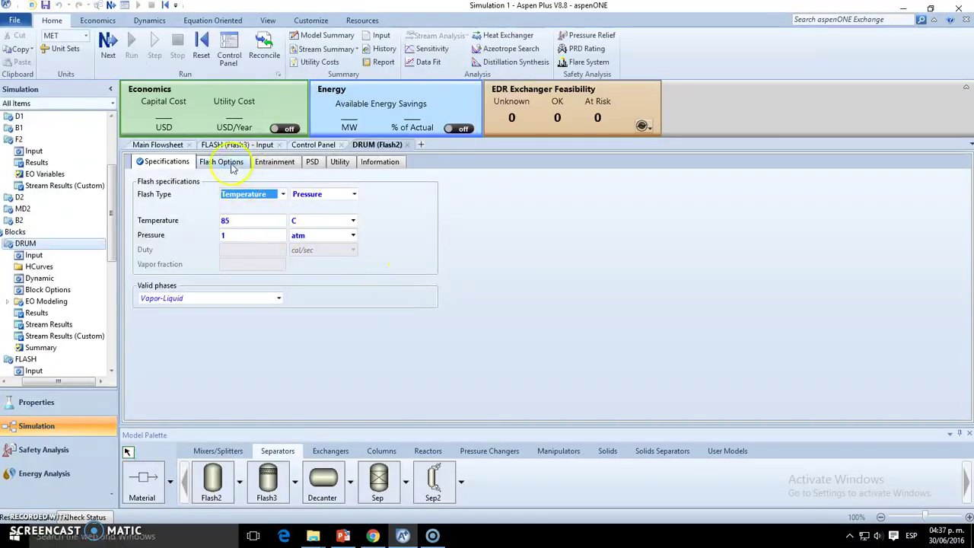
left_click(228, 163)
left_click(274, 163)
left_click(156, 162)
Show DRUM's heat duty in kJ/hr (128605), then return to the main flowsheet.
left_click(37, 314)
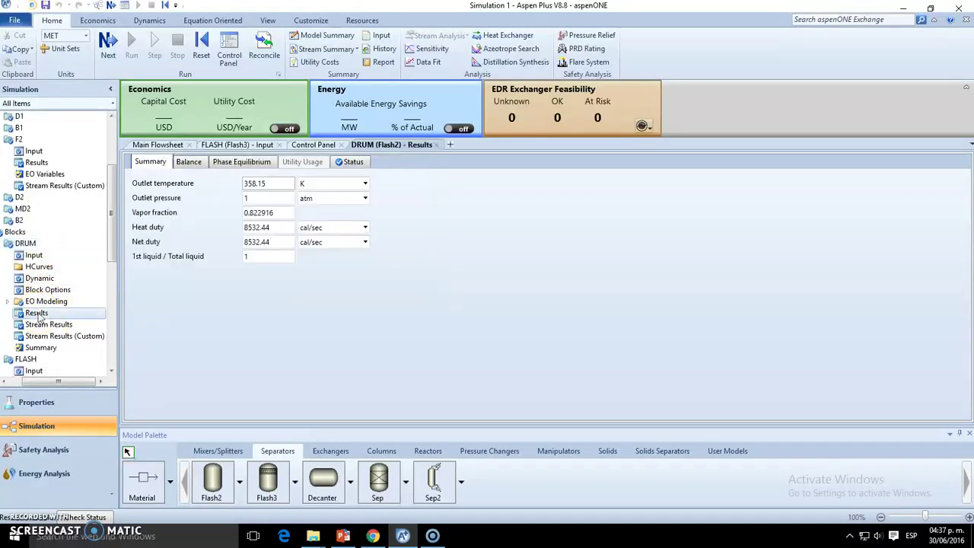
left_click(365, 227)
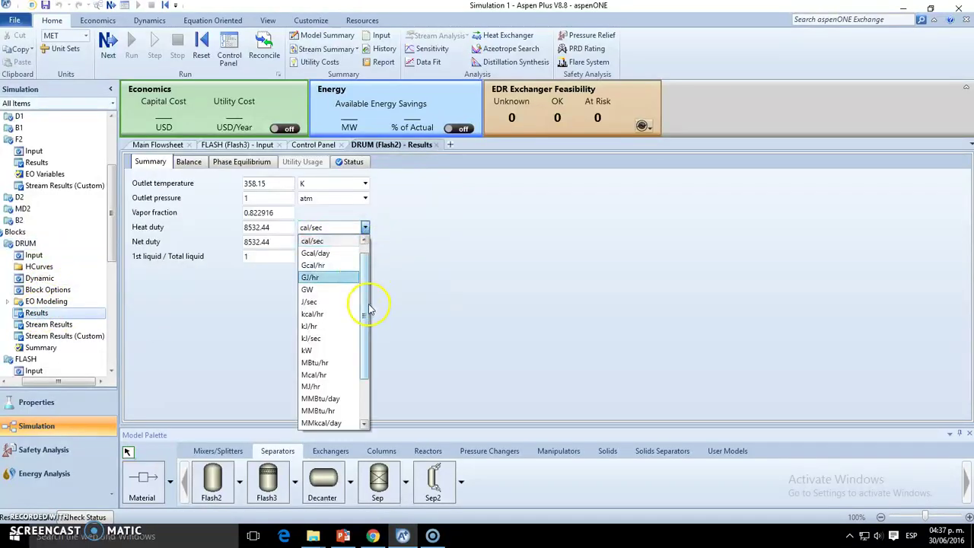
left_click(310, 326)
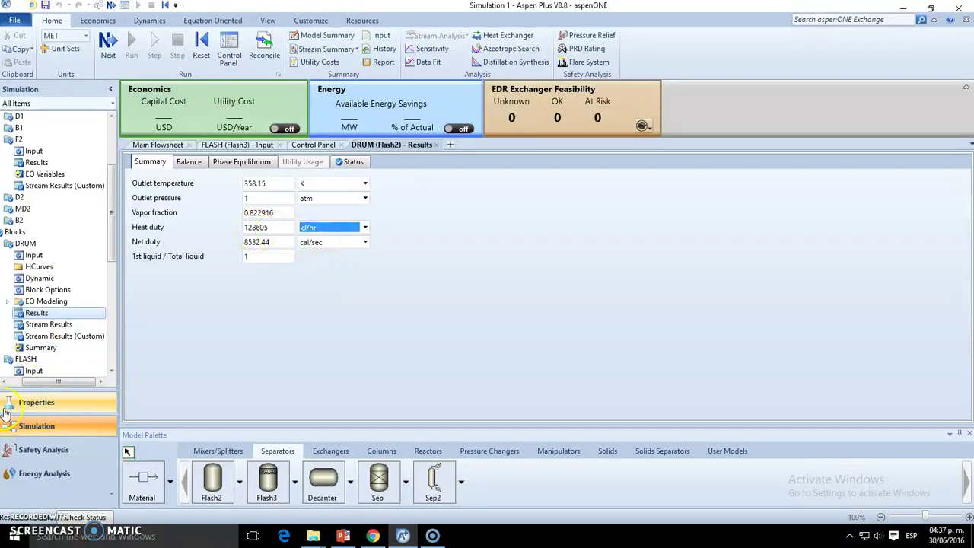
left_click(159, 144)
left_click(535, 330)
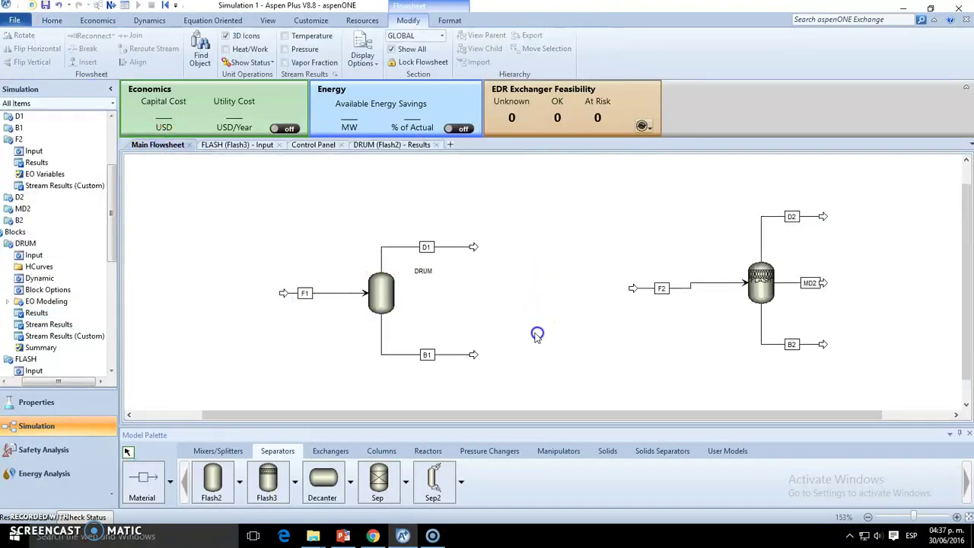
Open stream D1's results: 2.74538 kmol/hr (80.7954 kg/hr) vapour at 358.15 K, 1 atm.
right_click(426, 249)
left_click(485, 269)
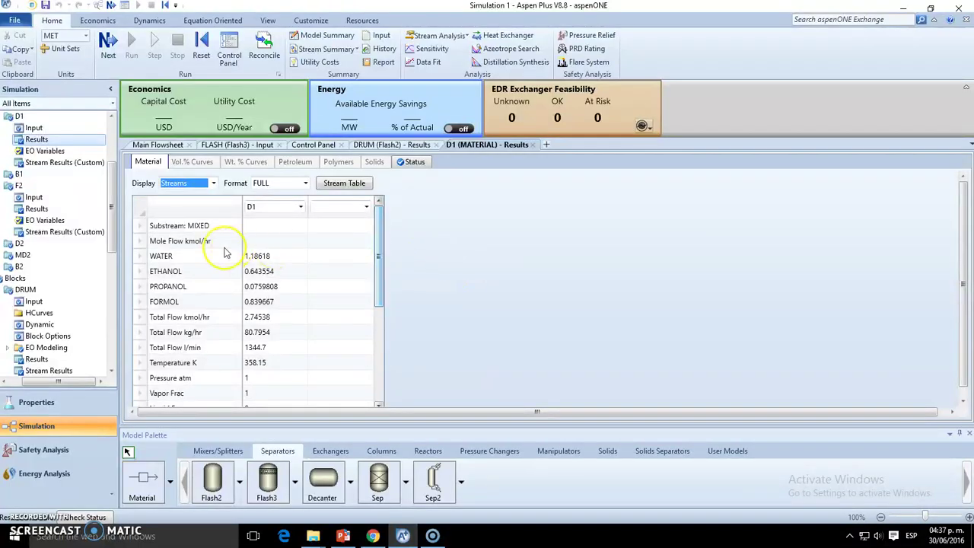
left_click(275, 257)
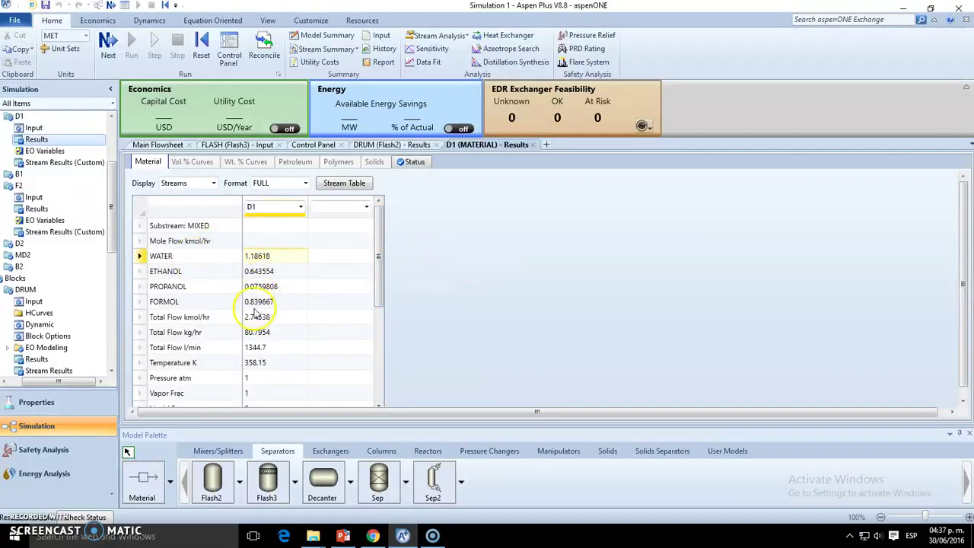
left_click(266, 335)
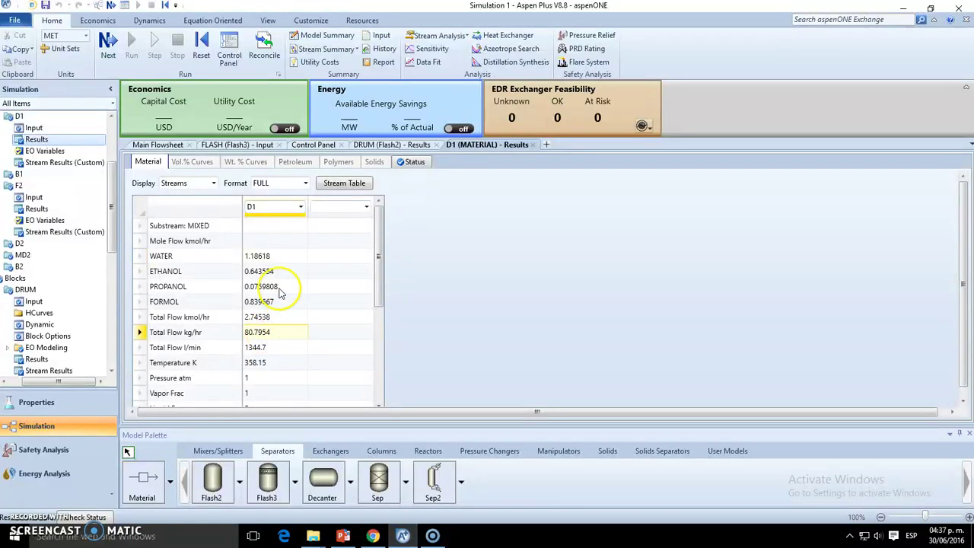
Go through D1's component flows from WATER down to FORMOL.
left_click(272, 256)
left_click(271, 271)
left_click(276, 257)
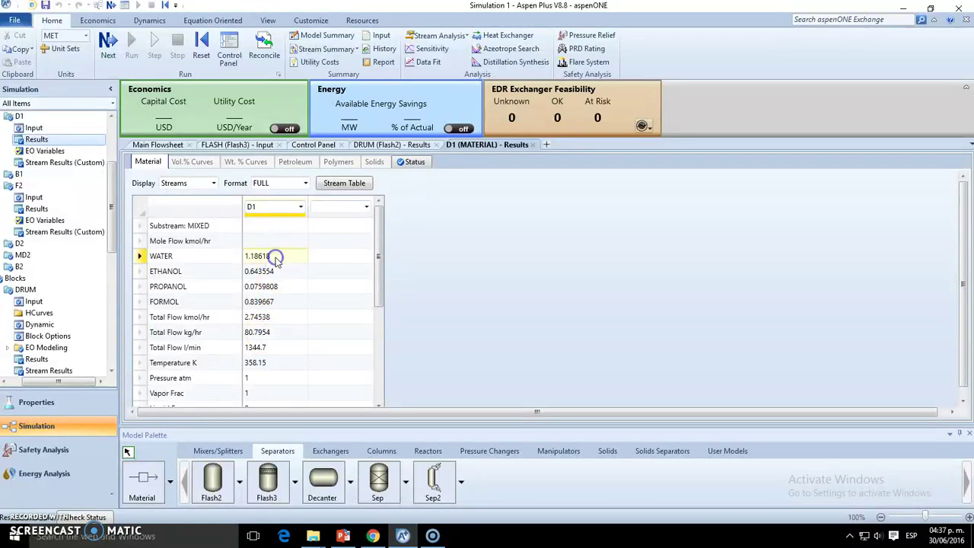
left_click(259, 272)
left_click(274, 287)
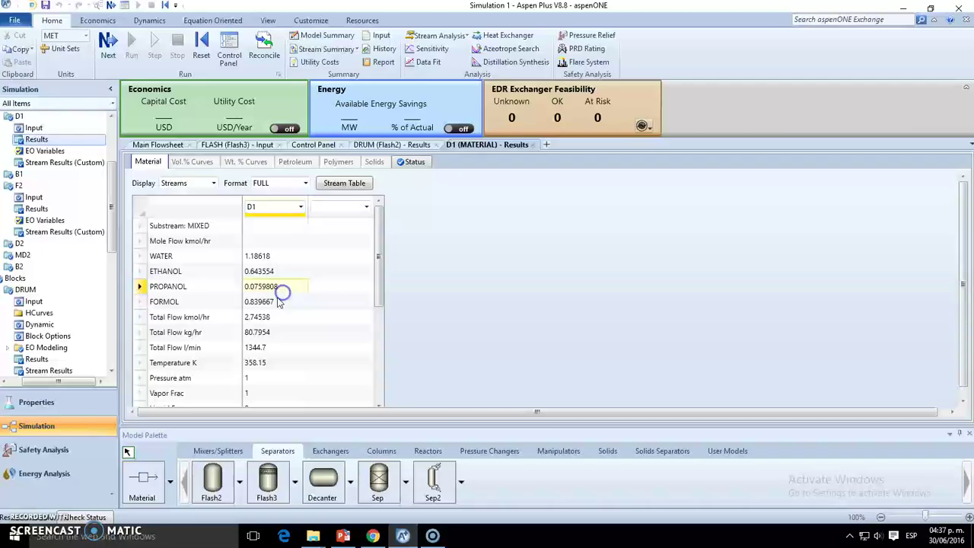
left_click(276, 301)
left_click_drag(273, 257, 275, 302)
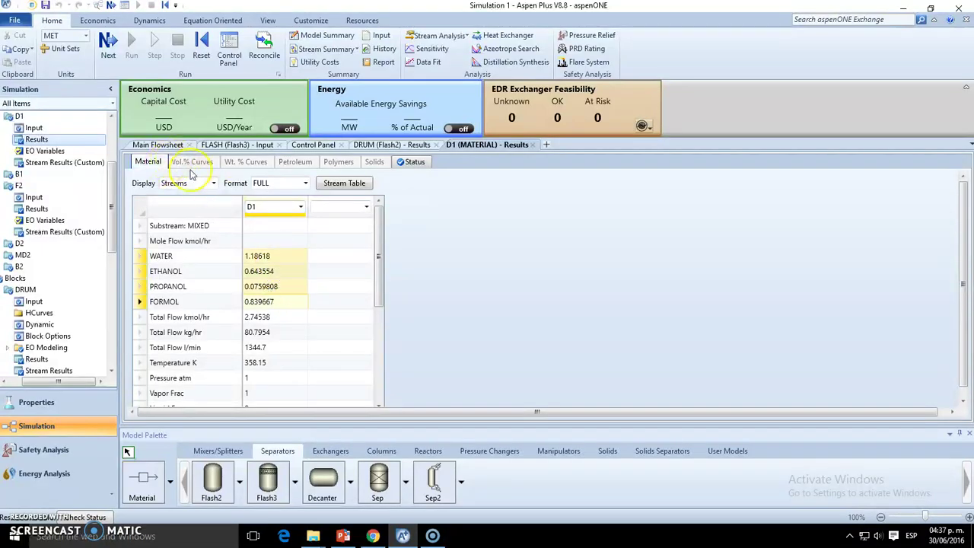
left_click(275, 268)
left_click(270, 258)
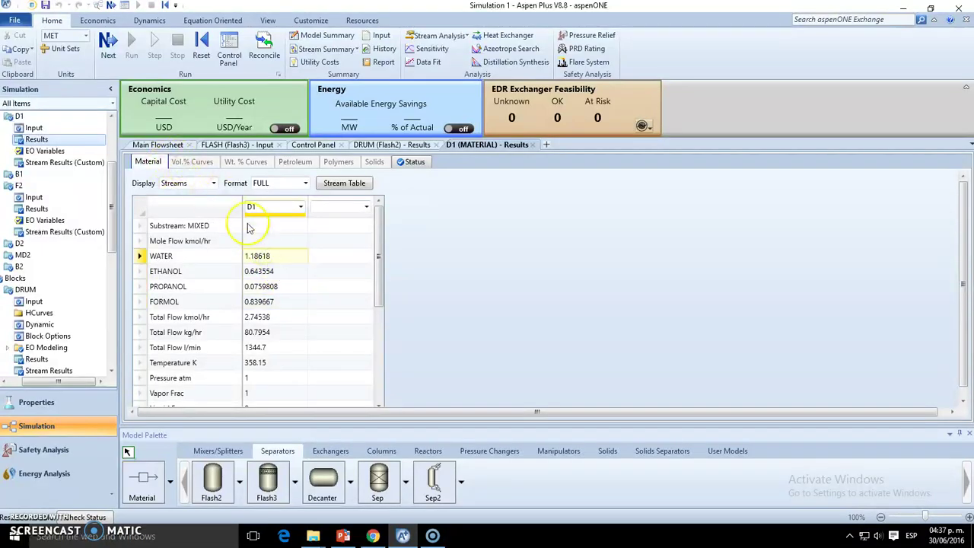
Open bottom stream B1's results and review its FORMOL, WATER, ETHANOL and PROPANOL flows.
left_click(157, 145)
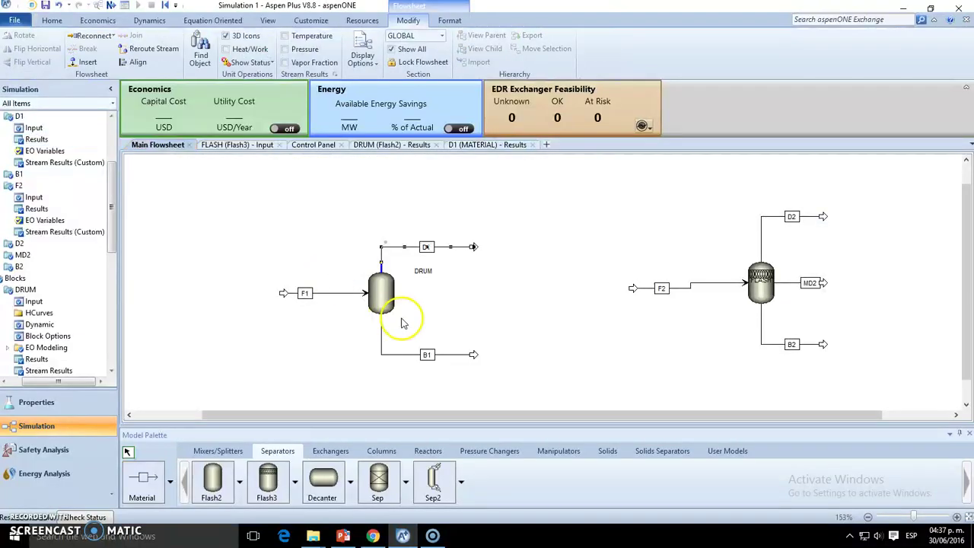
right_click(428, 354)
mouse_move(496, 126)
left_click(593, 121)
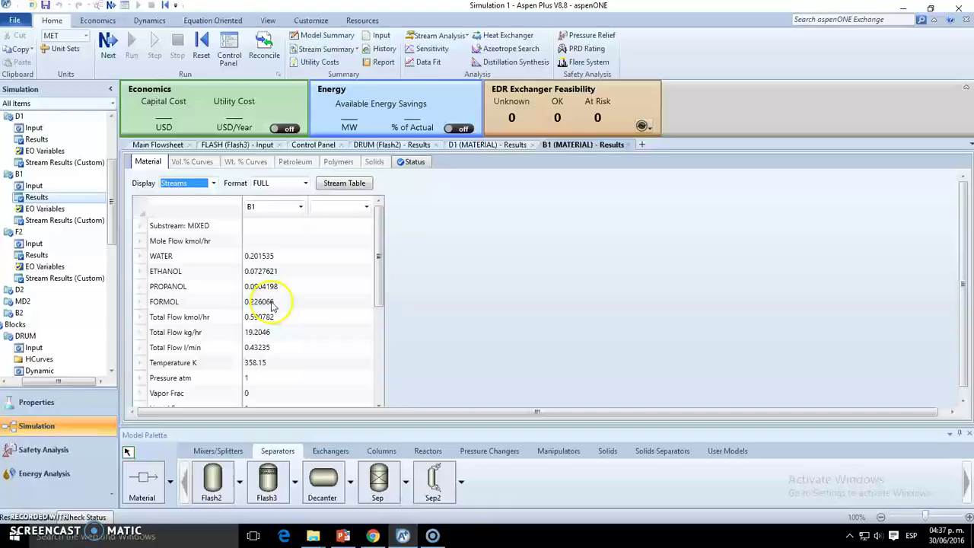
left_click(204, 305)
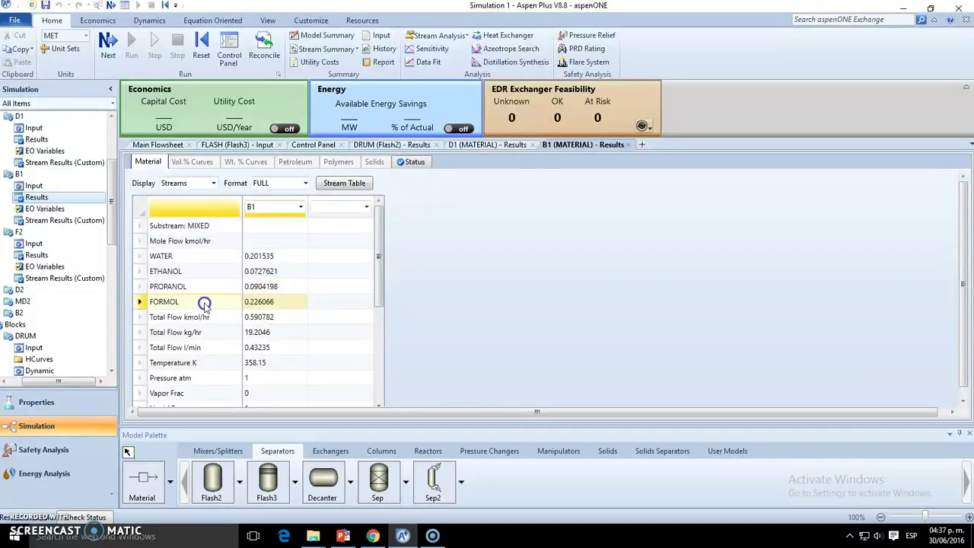
left_click(195, 258)
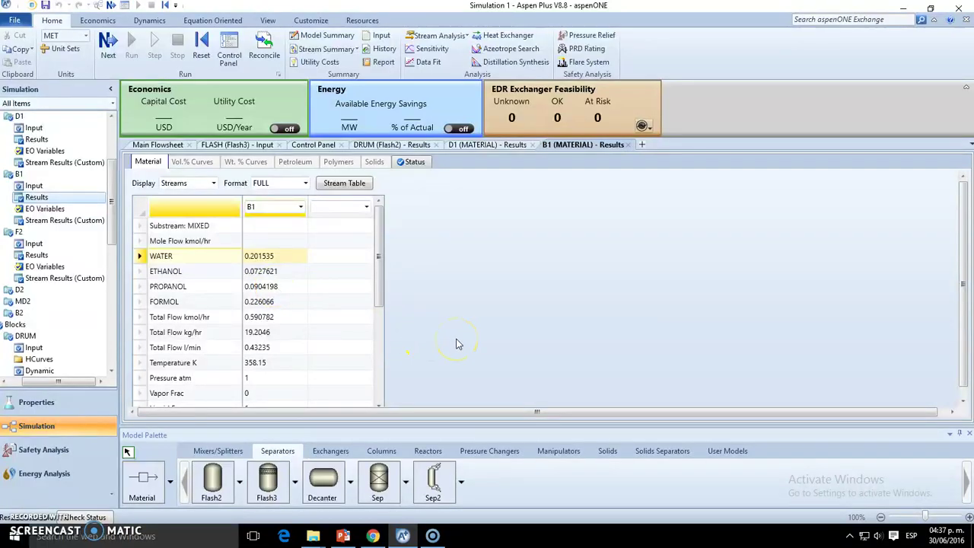
left_click(210, 274)
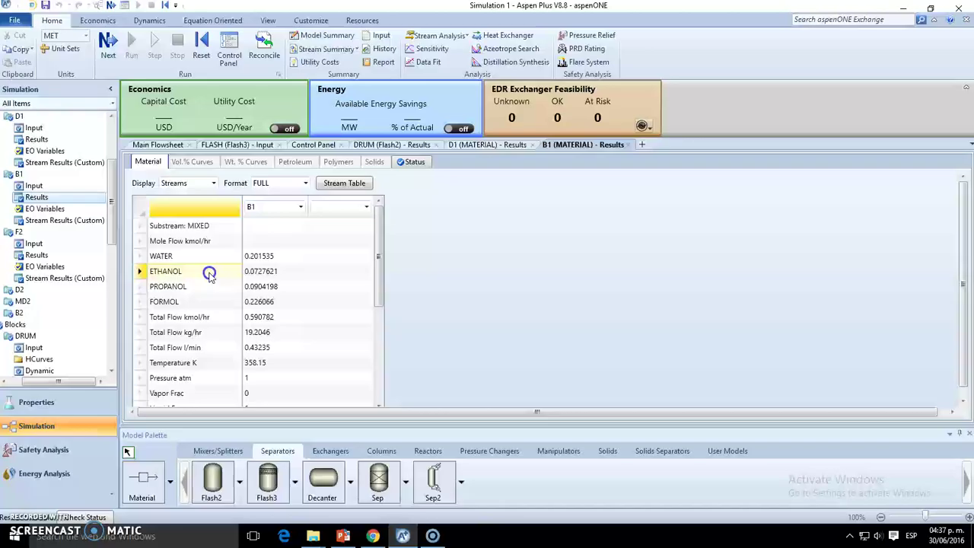
left_click(273, 287)
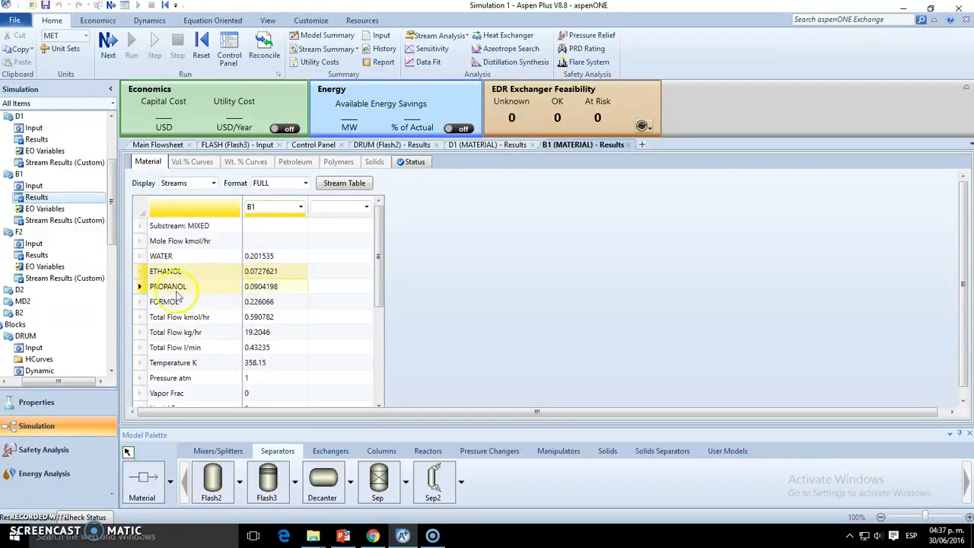
left_click(158, 144)
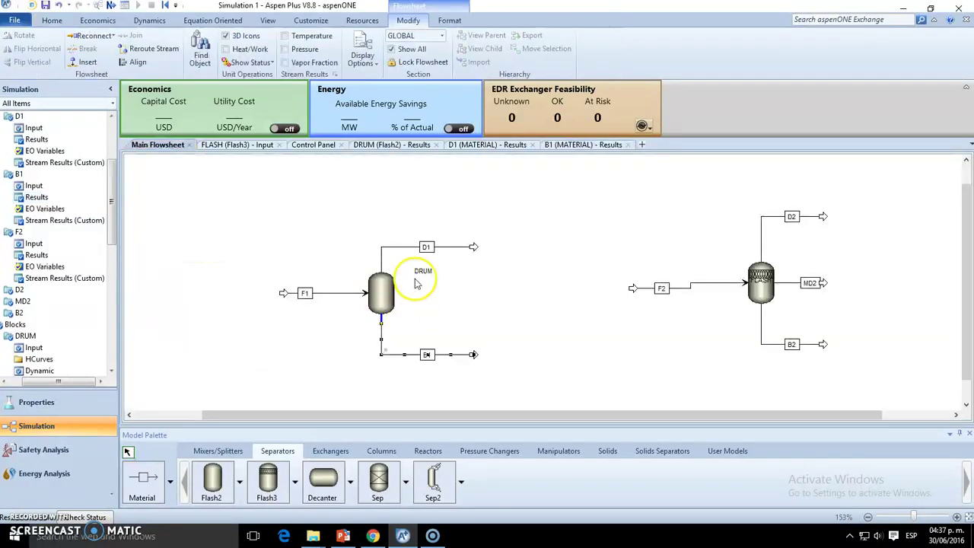
right_click(426, 248)
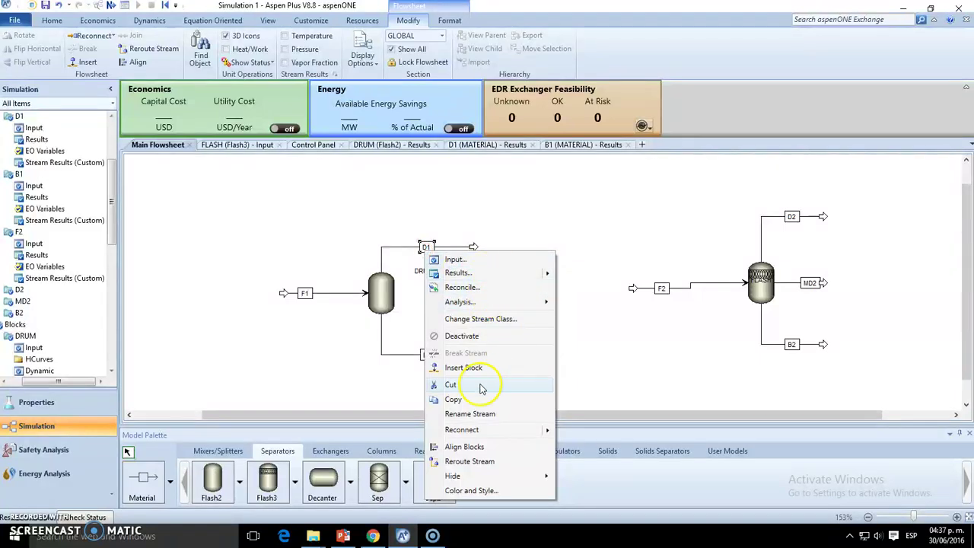
left_click(500, 275)
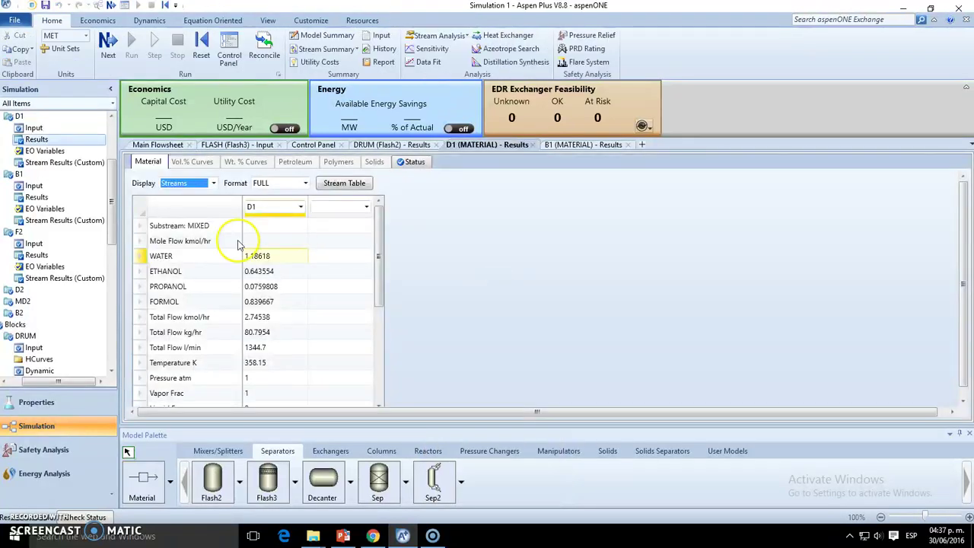
left_click(274, 290)
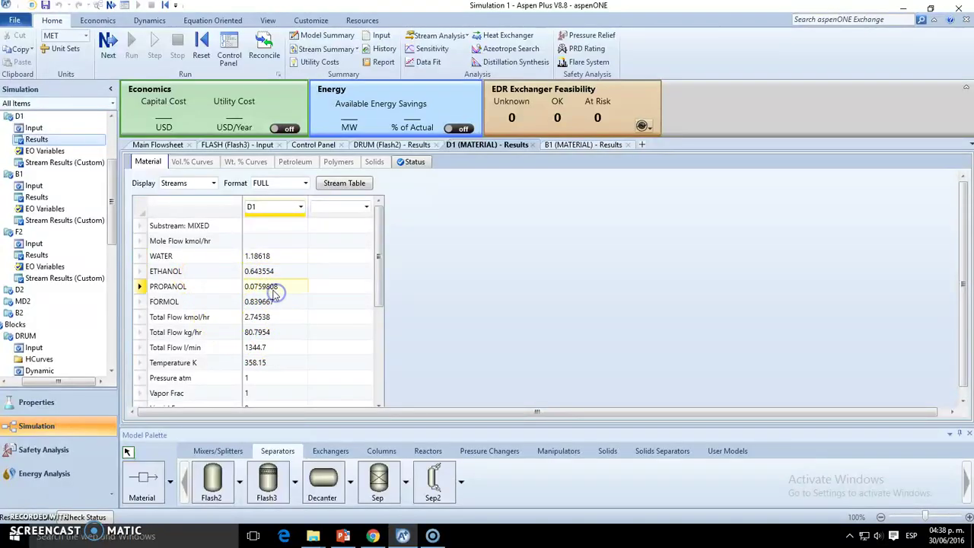
left_click(274, 272)
left_click(274, 287)
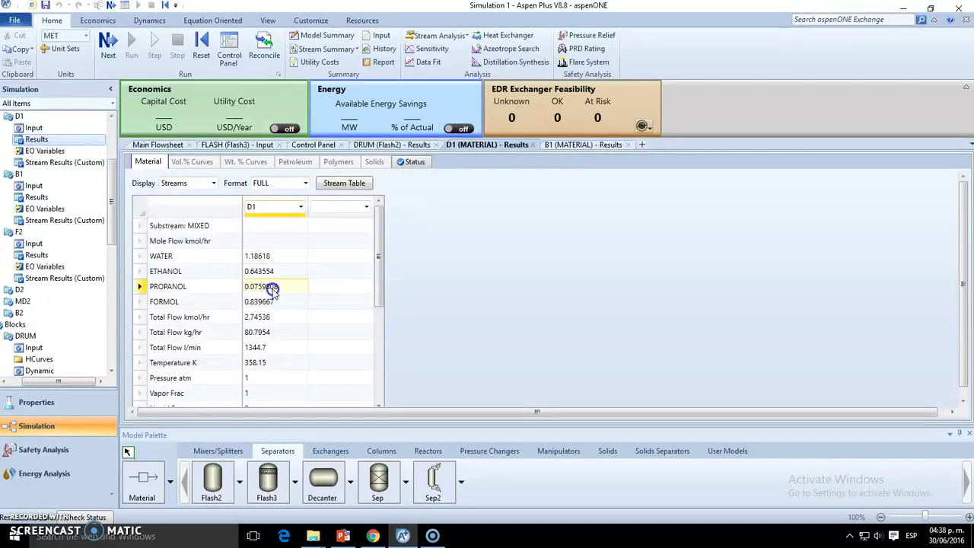
left_click(158, 144)
left_click(646, 330)
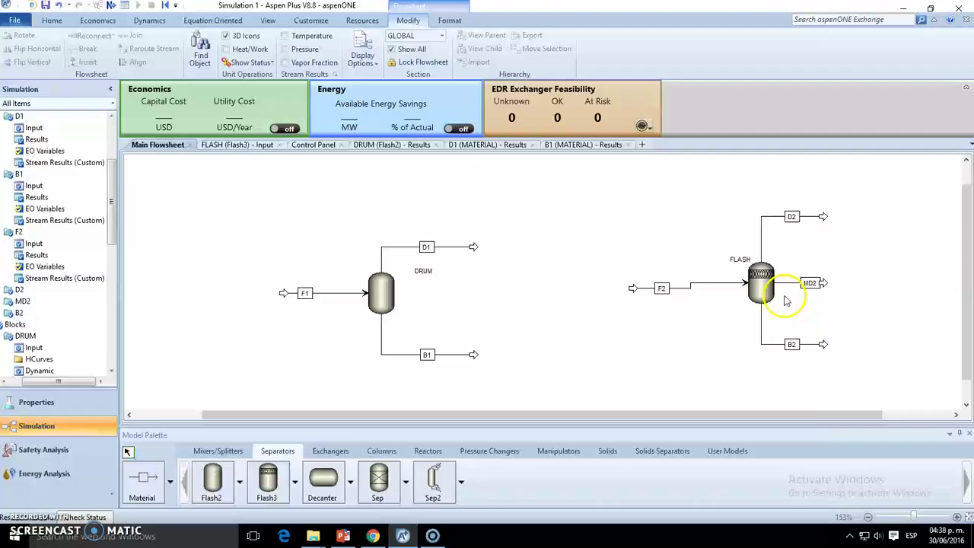
Open top stream D2's results (zero component flows at 1 atm), then bring up stream MD2's options.
right_click(794, 218)
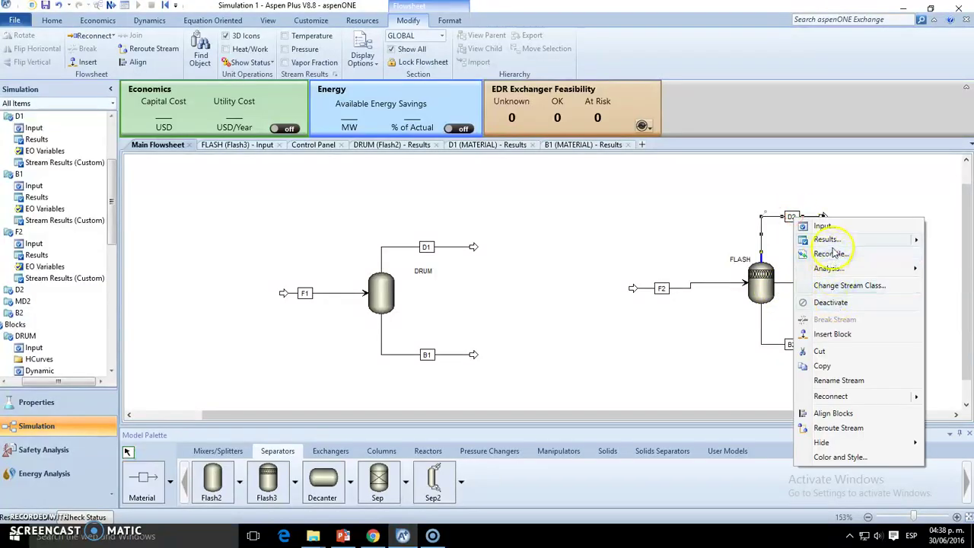
left_click(826, 239)
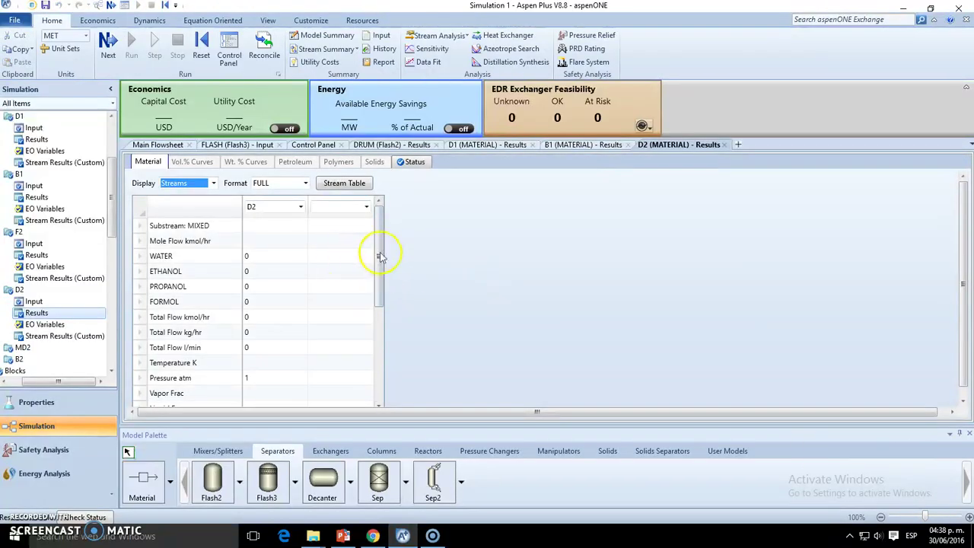
left_click_drag(381, 253, 389, 178)
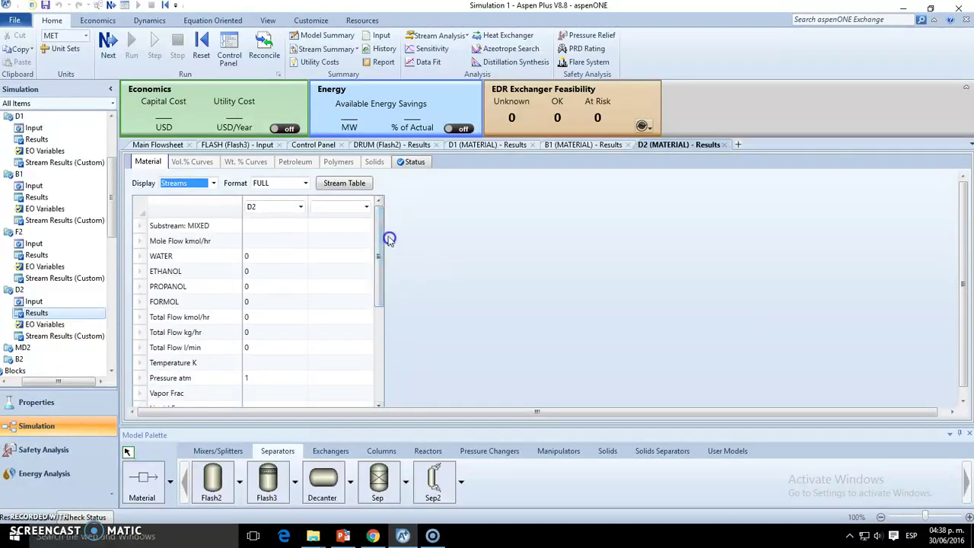
left_click(158, 145)
right_click(813, 286)
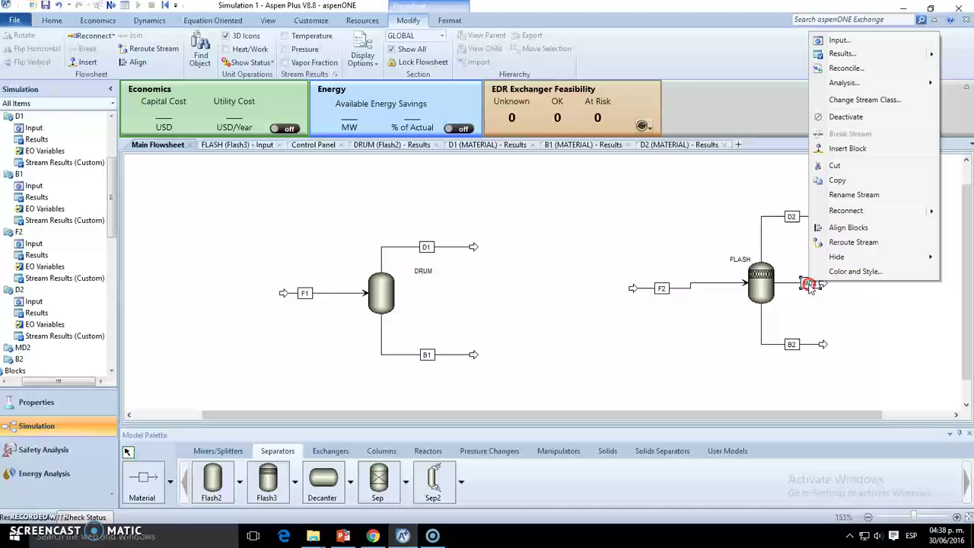
Open MD2's results and review its rows in FULL format for this stream only.
left_click(724, 55)
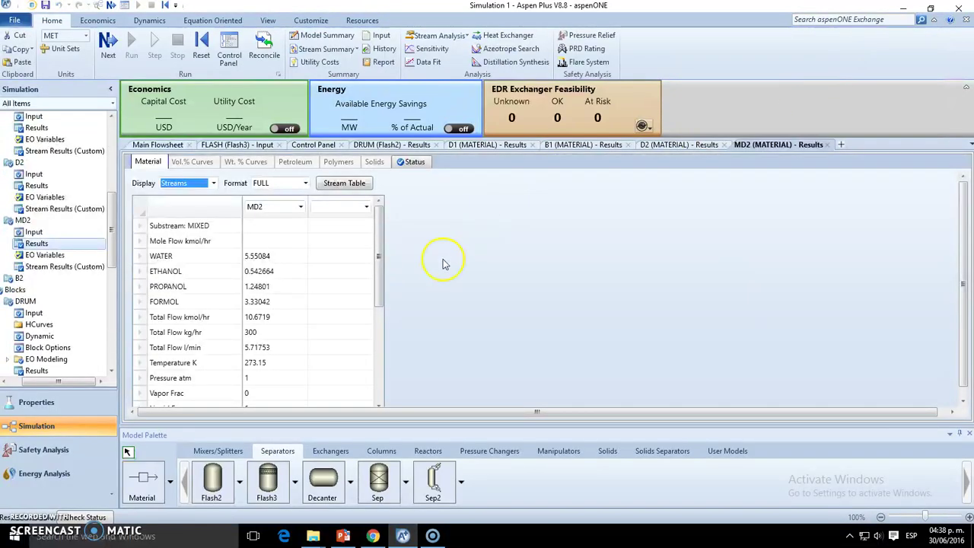
left_click(259, 259)
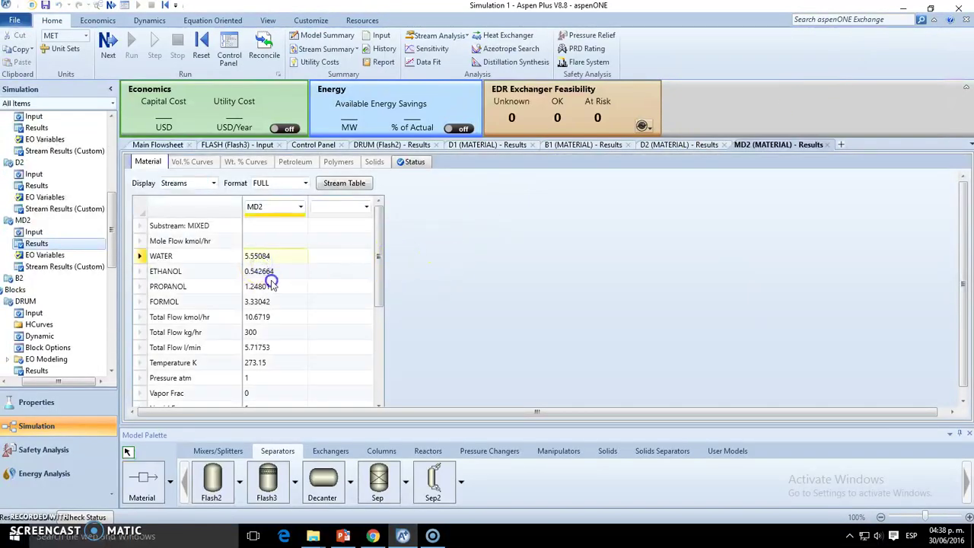
left_click(271, 286)
left_click(269, 302)
left_click(270, 320)
left_click(304, 184)
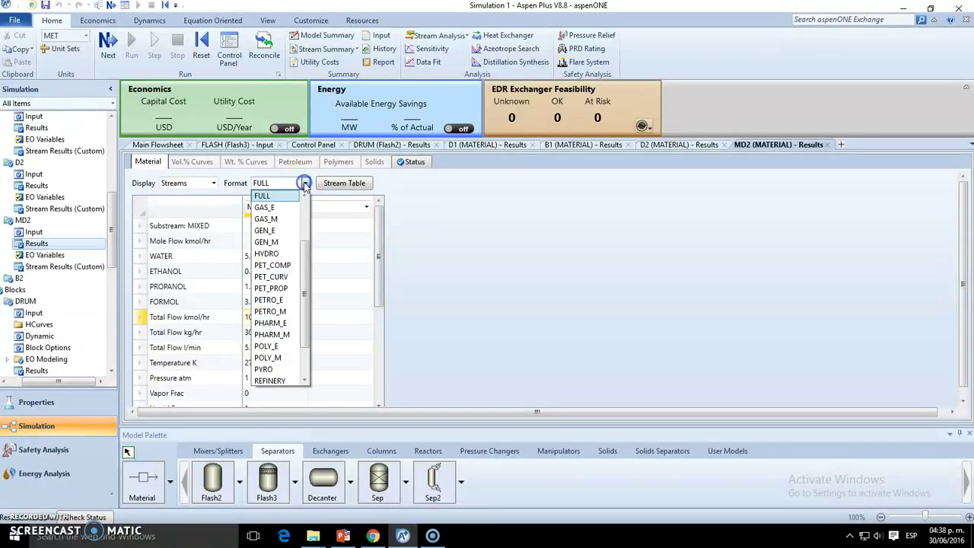
left_click(213, 182)
left_click(213, 183)
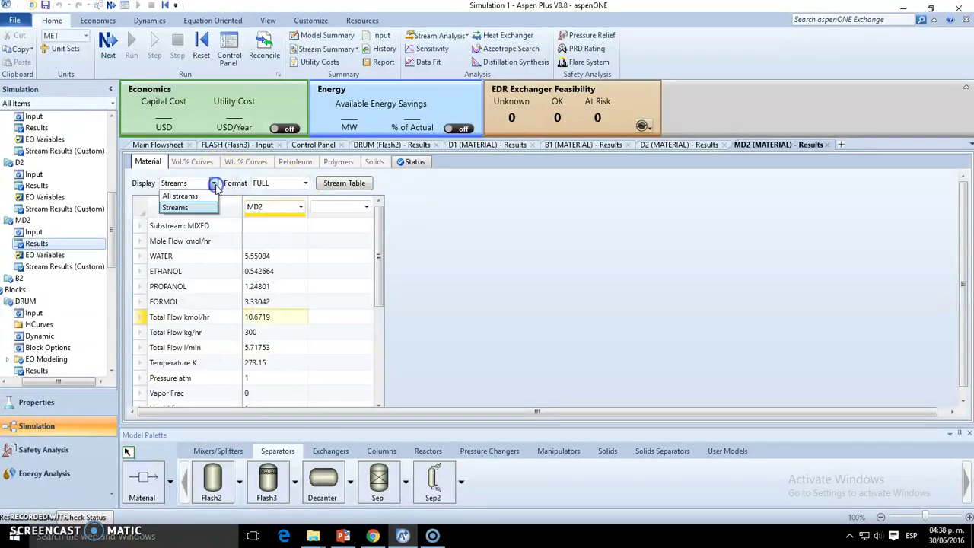
left_click(175, 206)
Preview MD2's results in the PHARM_M and PET_COMP report formats.
left_click(307, 184)
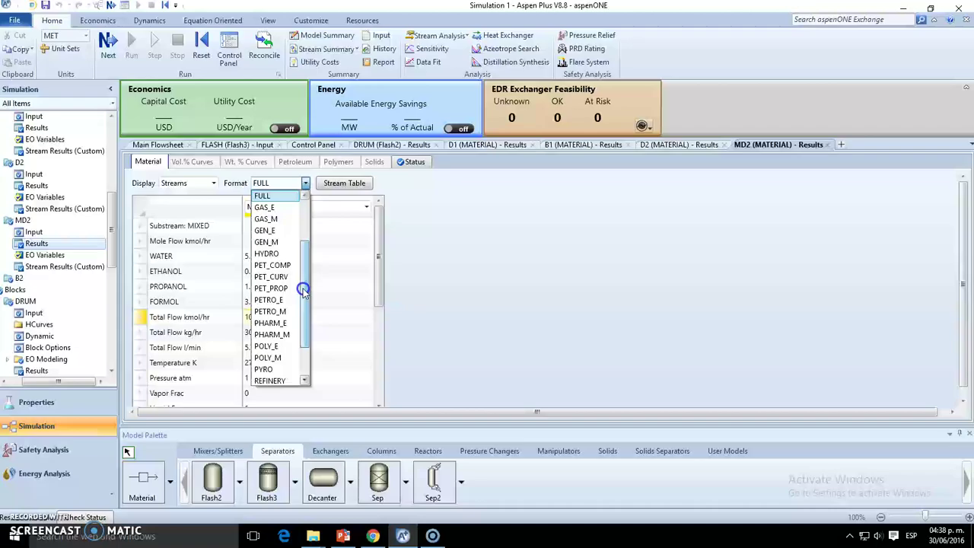
left_click_drag(304, 290, 303, 204)
left_click_drag(303, 242, 309, 286)
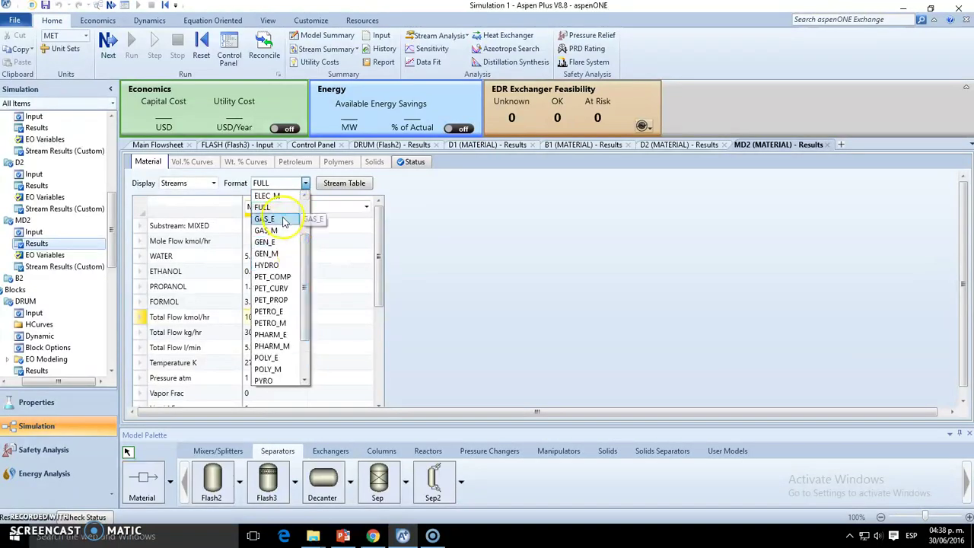
left_click(274, 346)
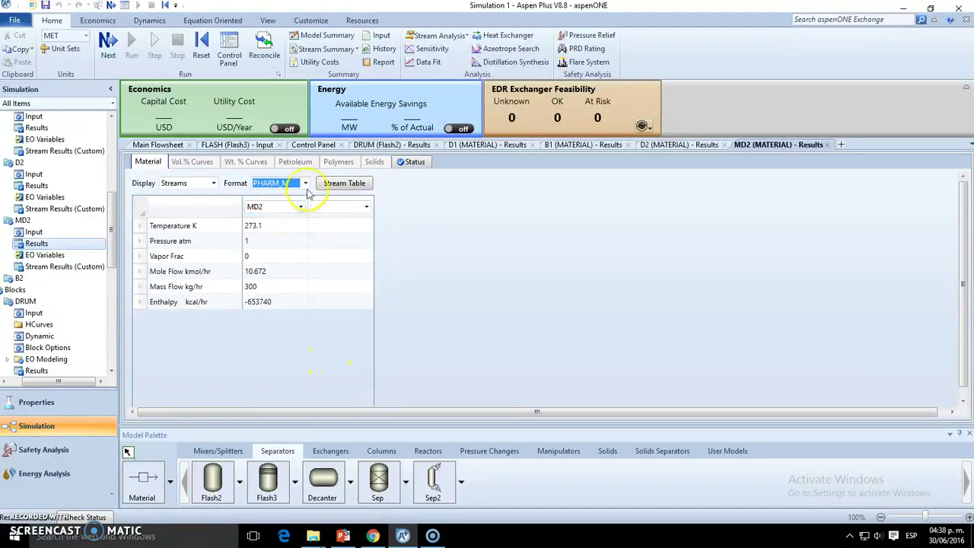
left_click(305, 184)
left_click_drag(302, 290, 306, 263)
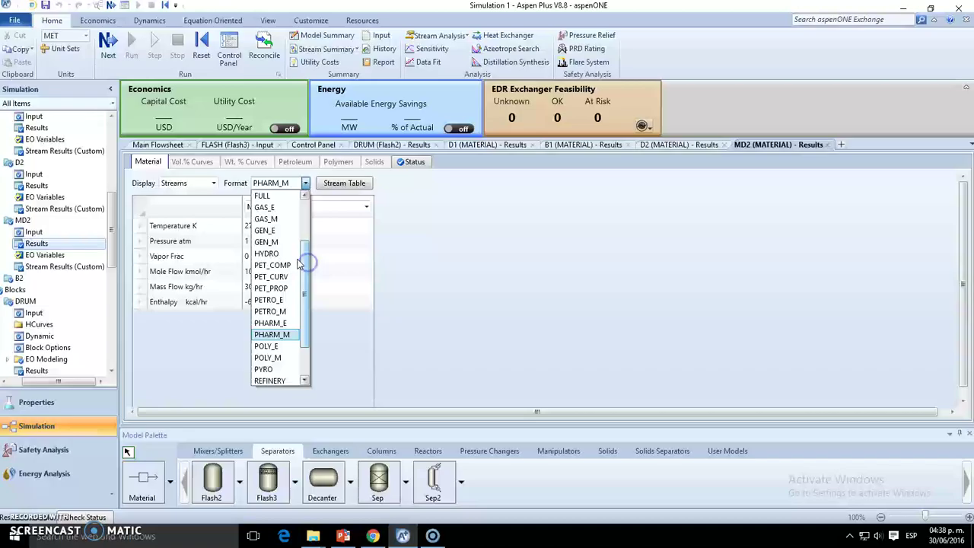
left_click(308, 254)
Try the AIR_E and CHEM_E formats, then settle on CHEM_M.
left_click(305, 183)
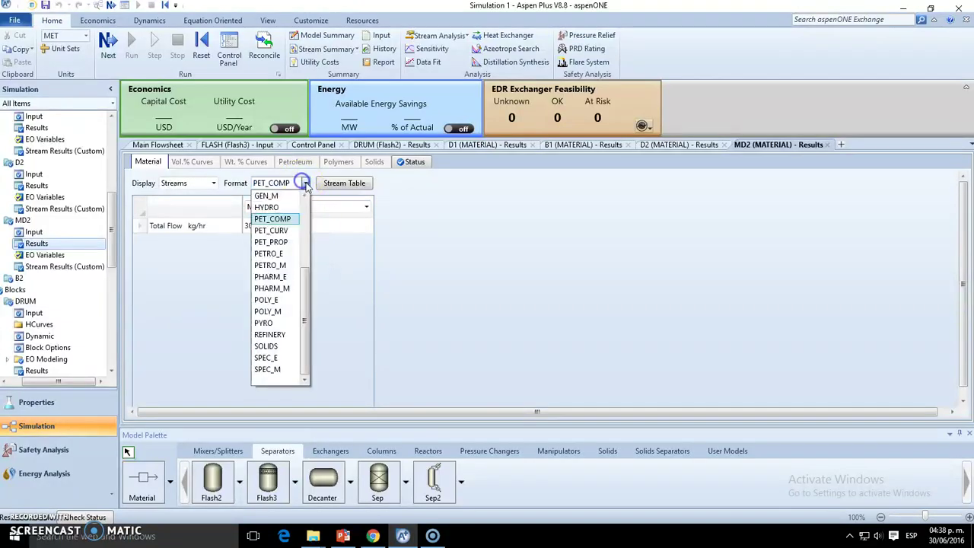
left_click_drag(308, 291, 331, 200)
left_click(286, 197)
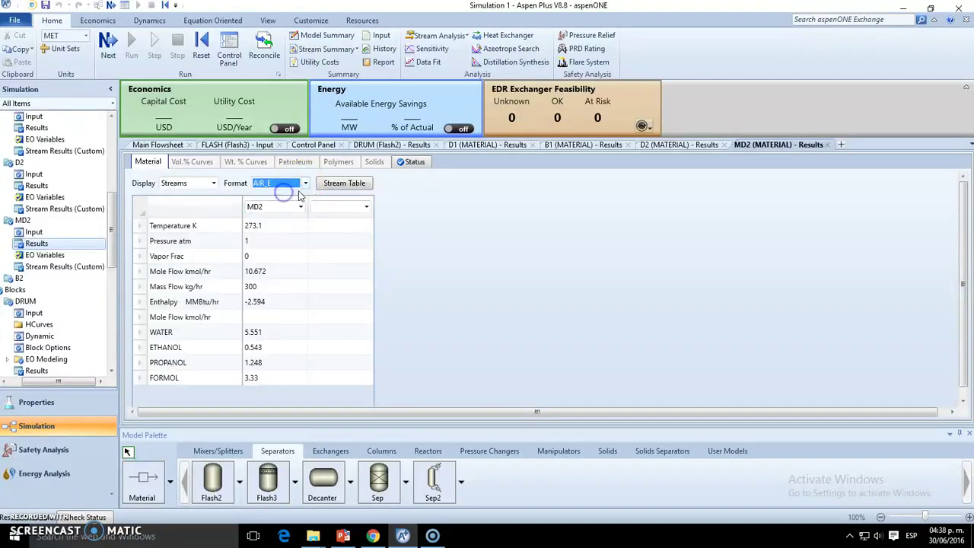
left_click(304, 185)
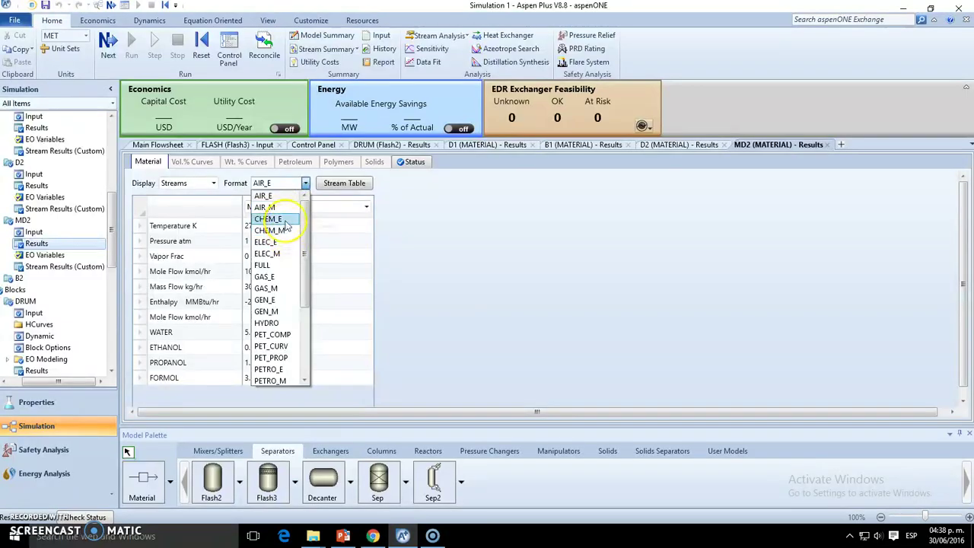
left_click(284, 221)
left_click(303, 186)
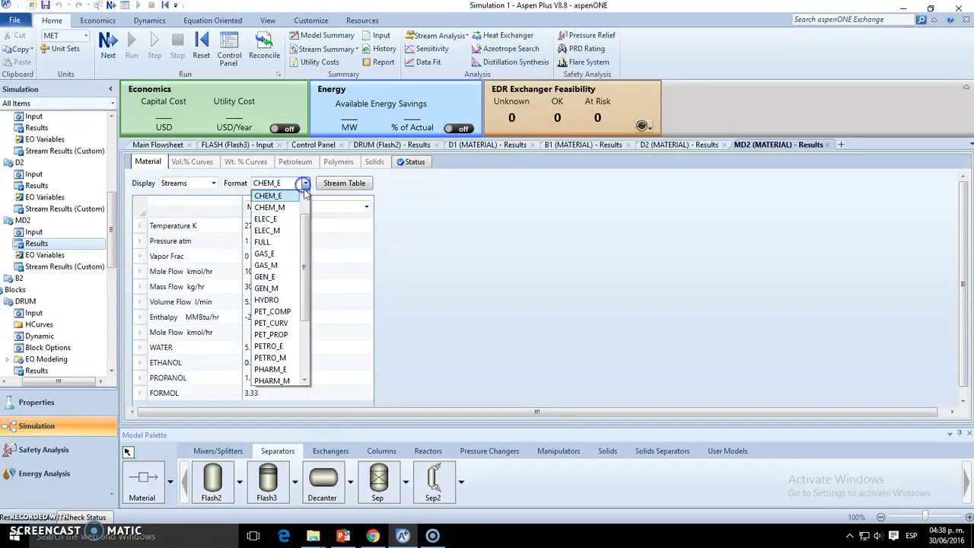
left_click(298, 210)
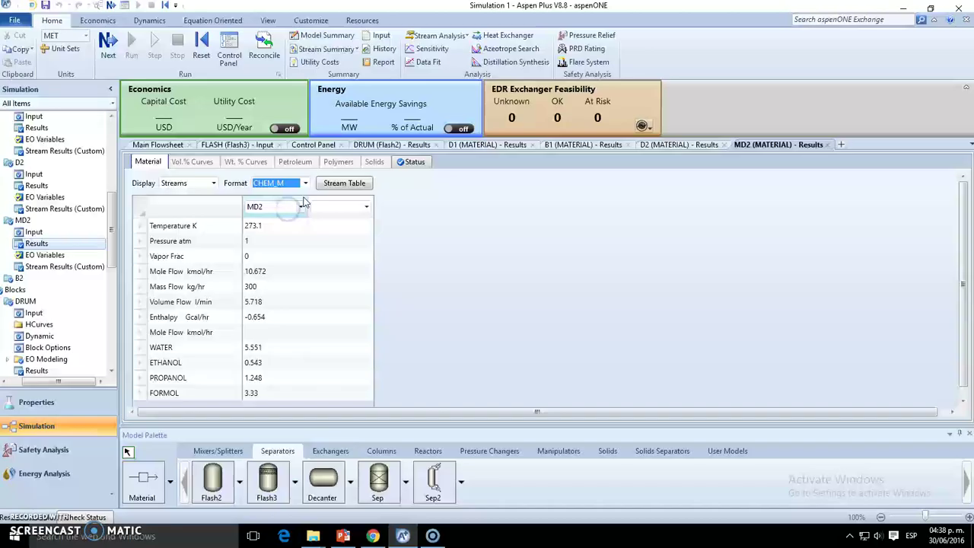
Display all streams side by side in CHEM_M and compare their component mole flows.
left_click(304, 183)
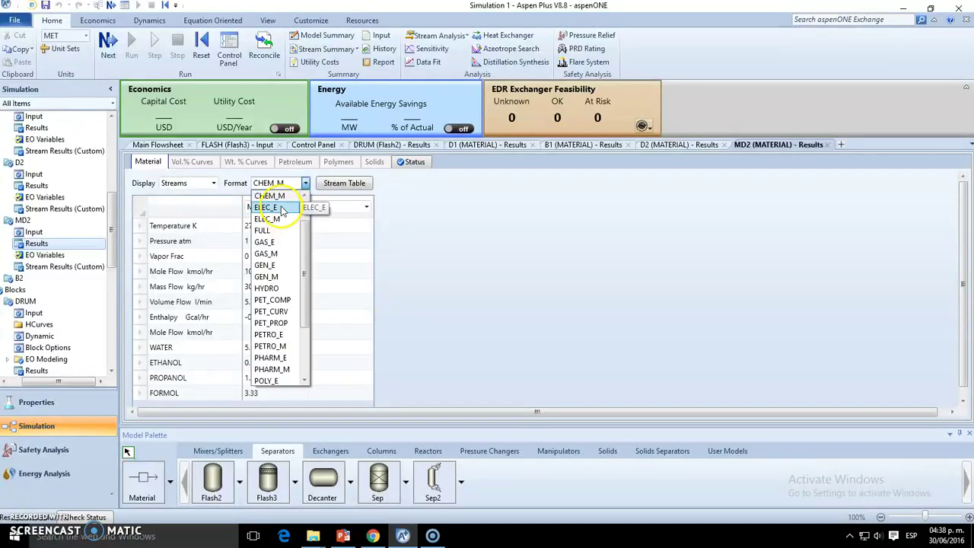
left_click(213, 183)
left_click(214, 182)
left_click(179, 195)
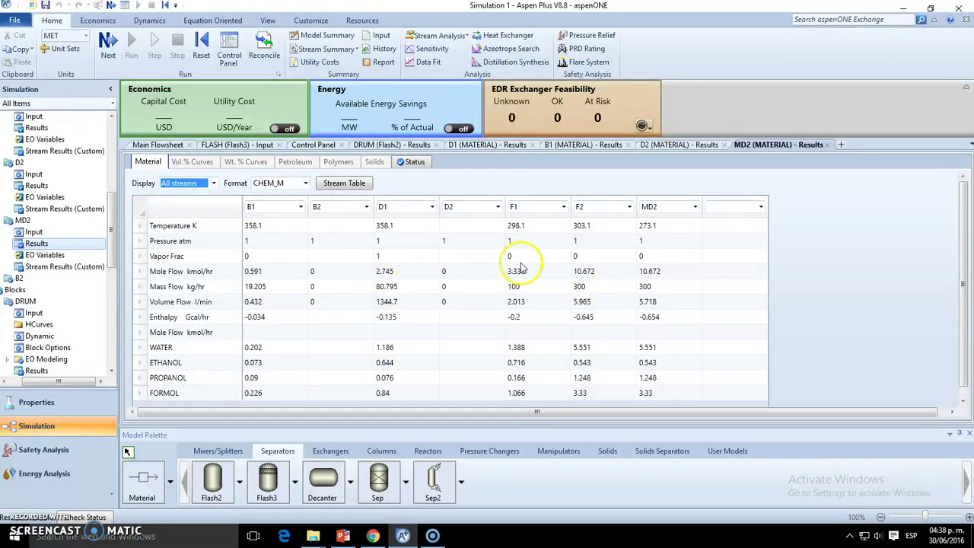
left_click(835, 308)
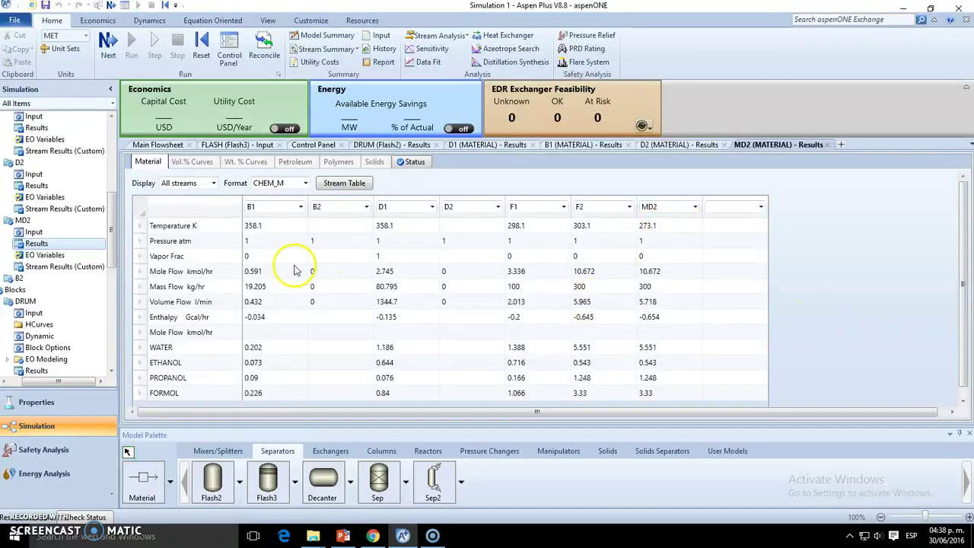
left_click_drag(262, 351, 684, 393)
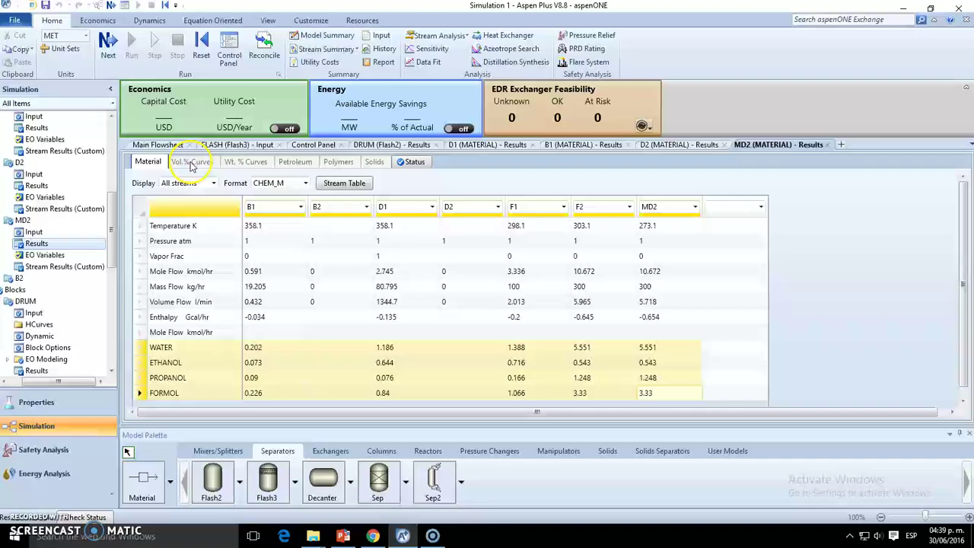
left_click(157, 144)
right_click(789, 348)
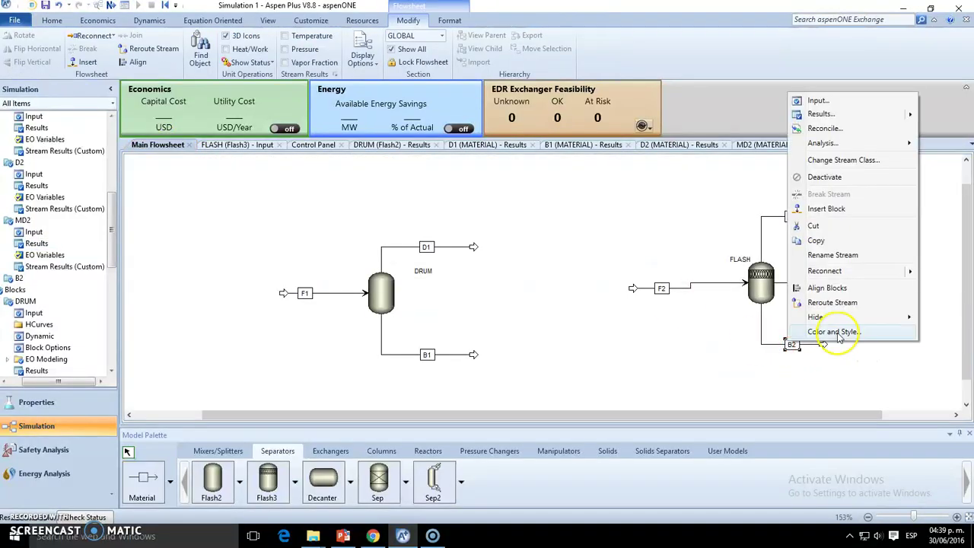
left_click(735, 387)
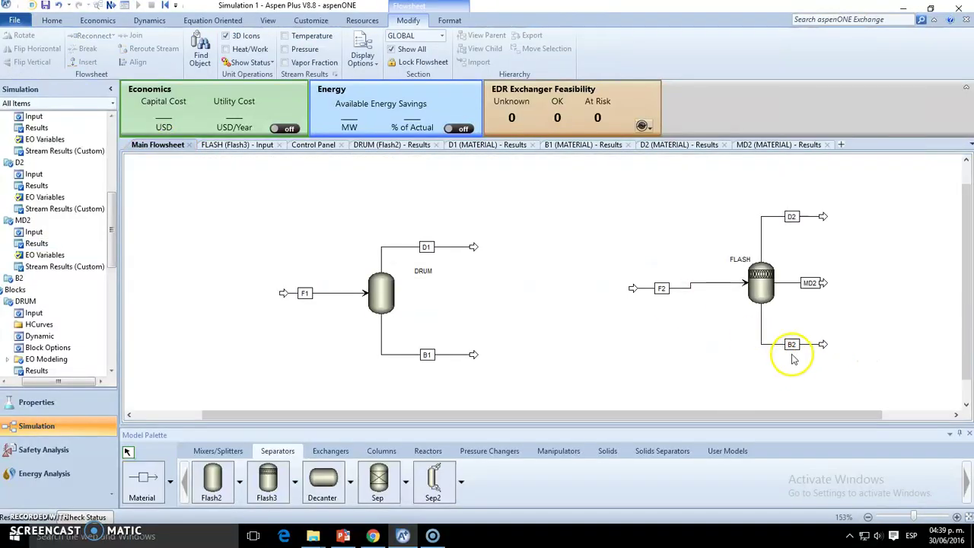
double_click(761, 285)
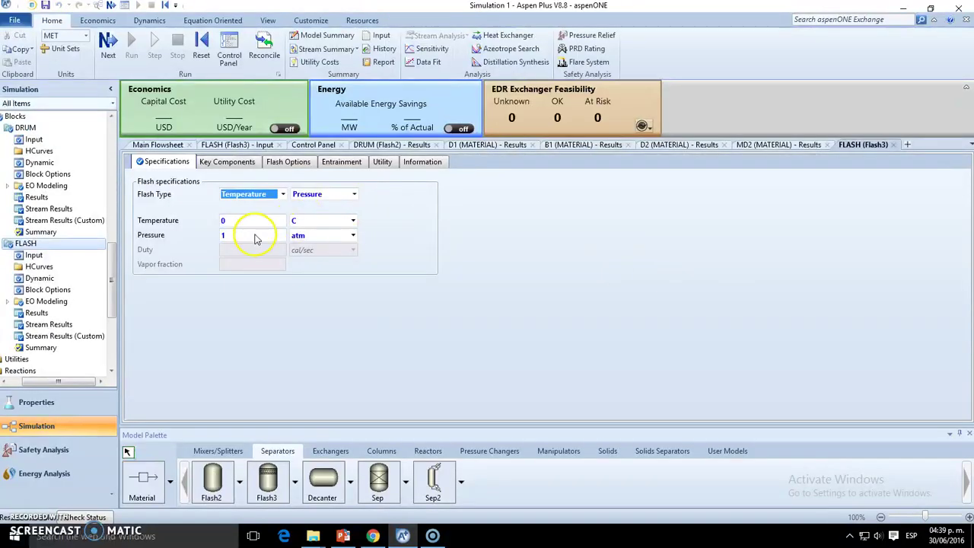
left_click(163, 145)
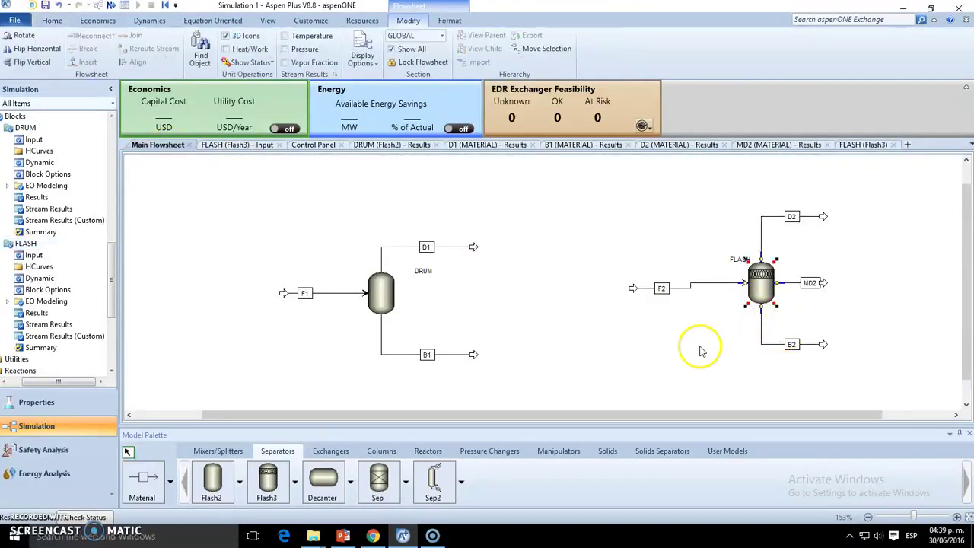
right_click(796, 344)
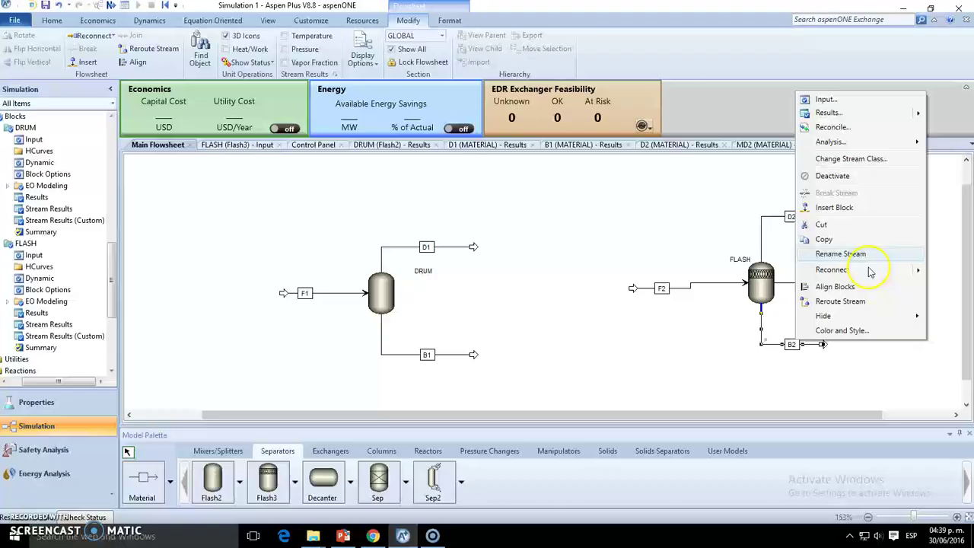
left_click(827, 99)
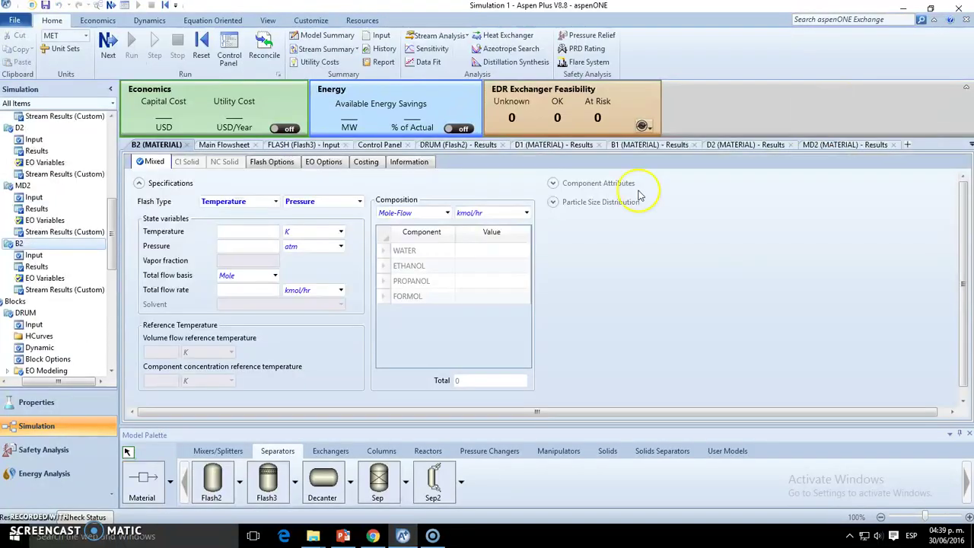
left_click(187, 145)
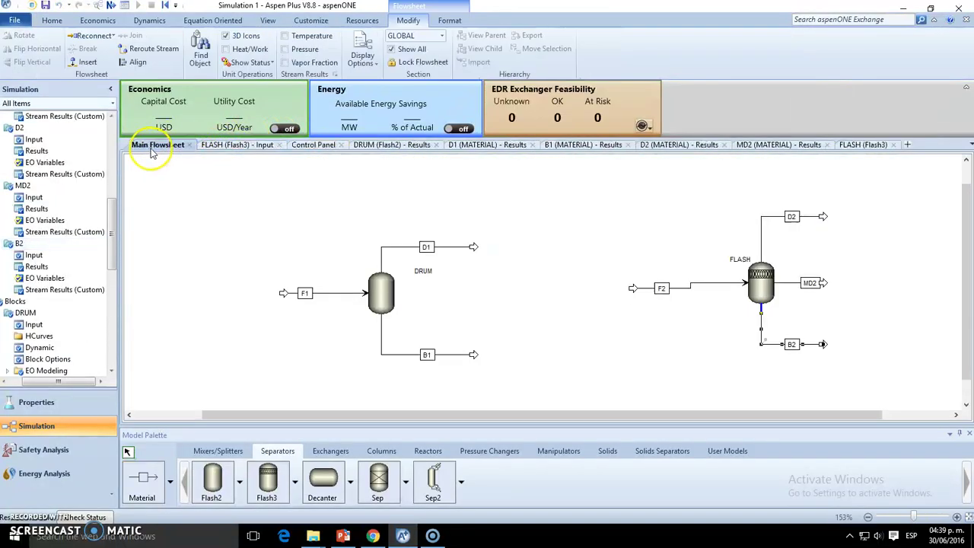
right_click(792, 343)
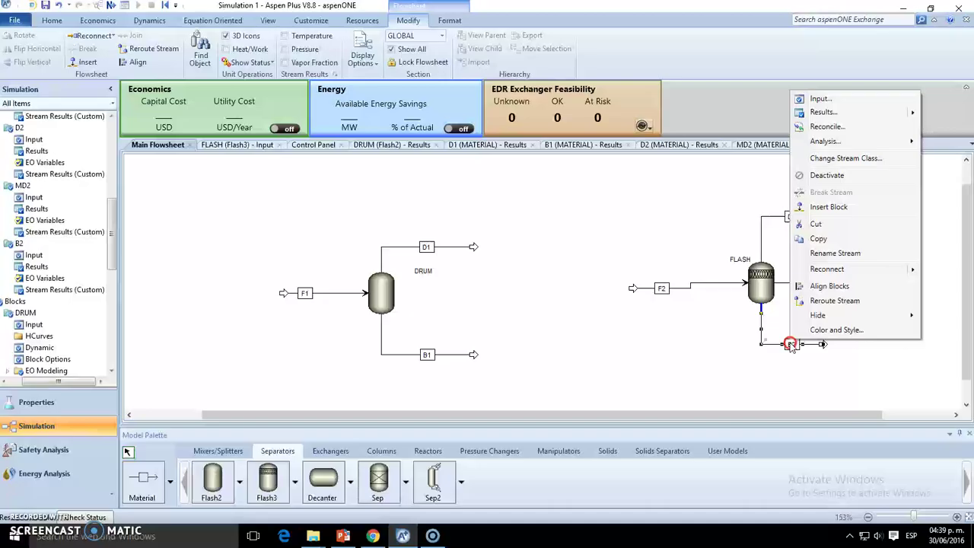
Show B2's results as an all-streams CHEM_M table and compare component flows against MD2.
left_click(828, 112)
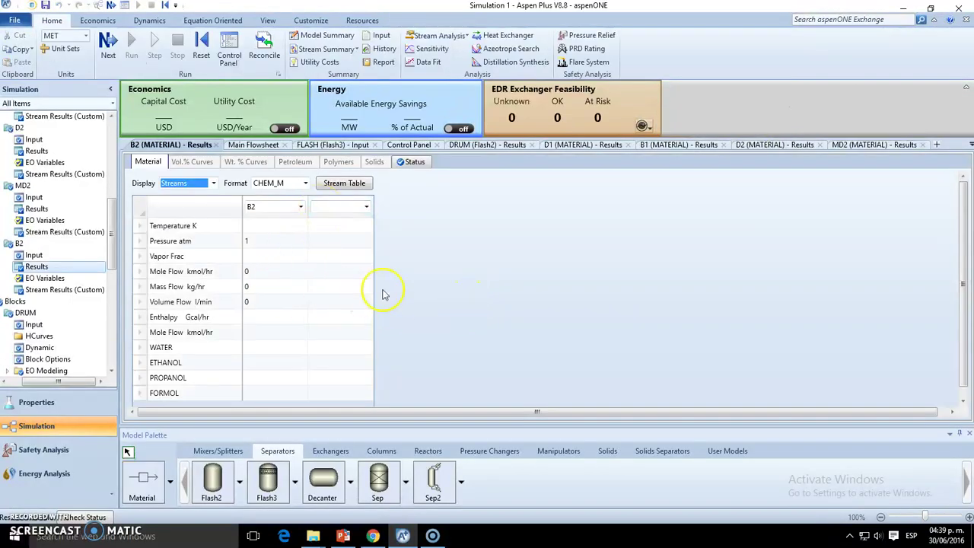
left_click(213, 183)
left_click(199, 192)
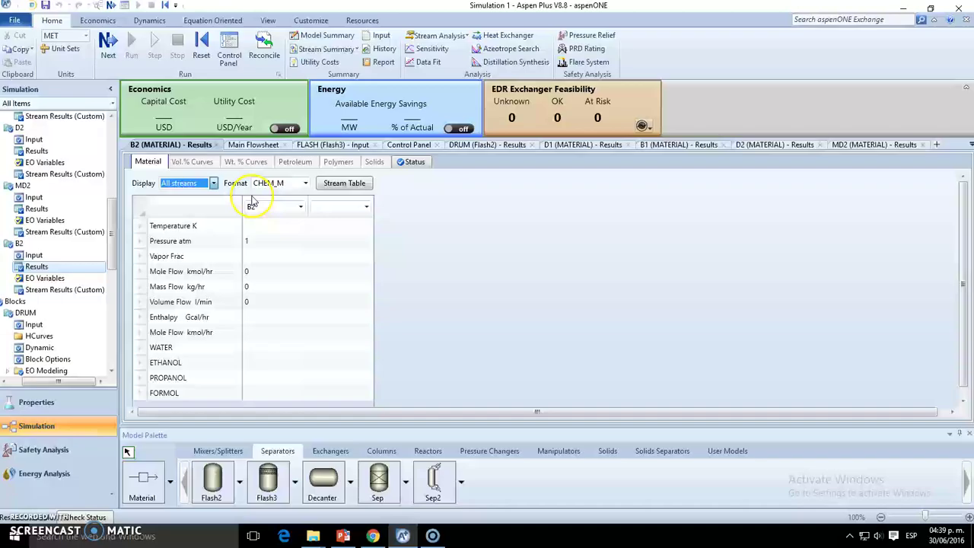
left_click(305, 183)
left_click(304, 183)
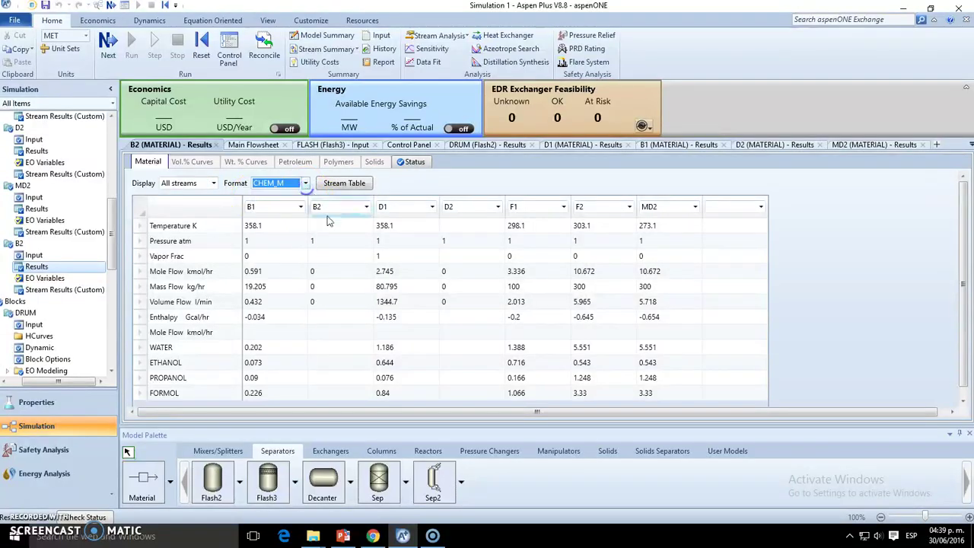
left_click_drag(138, 349, 682, 392)
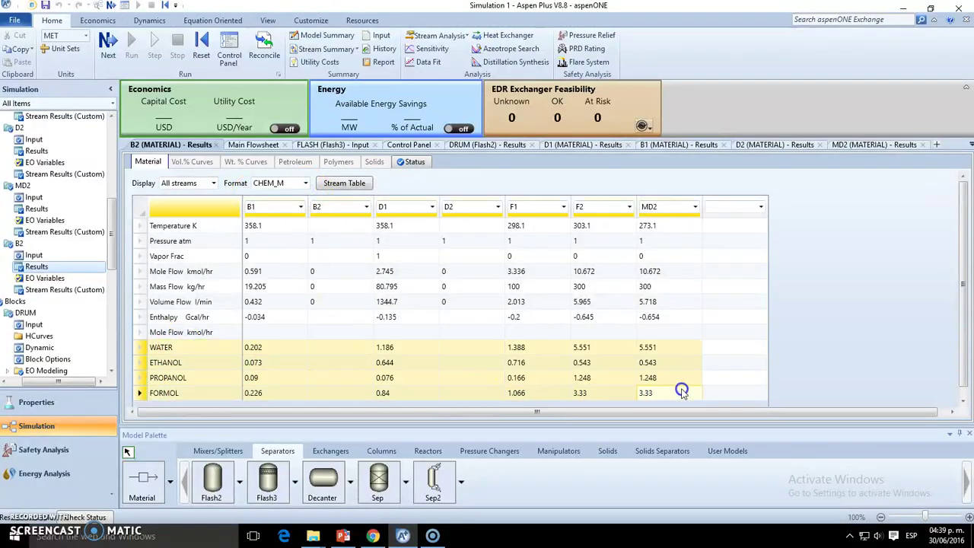
left_click(873, 144)
left_click(152, 145)
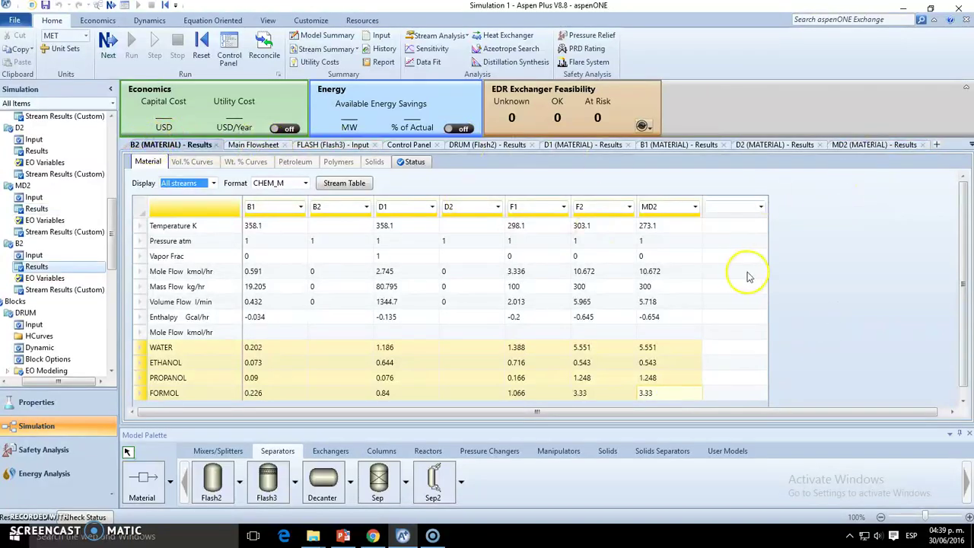
left_click(253, 145)
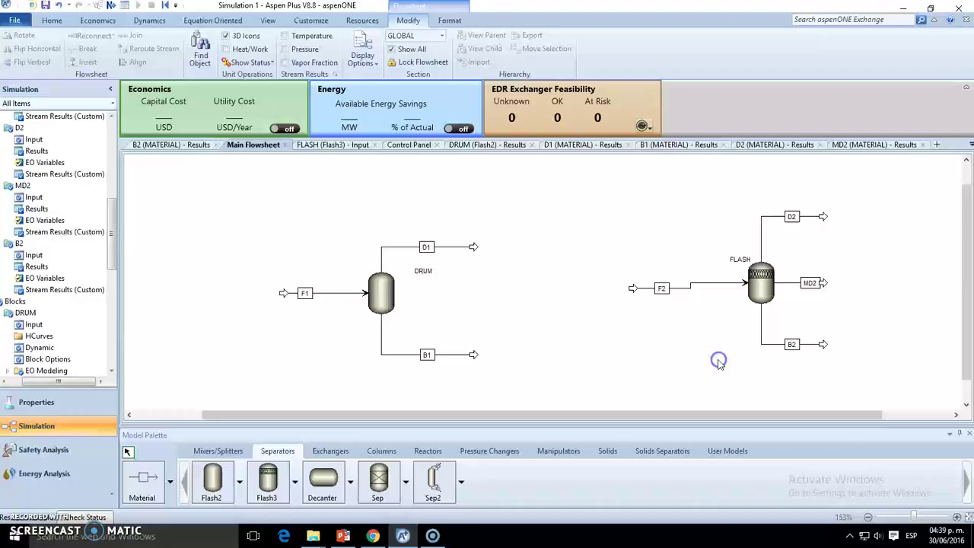
left_click(381, 293)
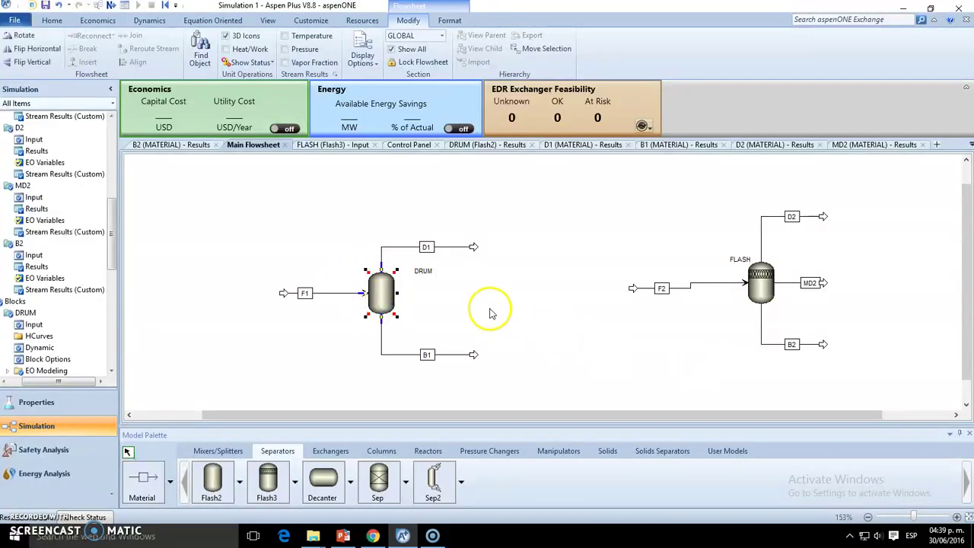
left_click(439, 330)
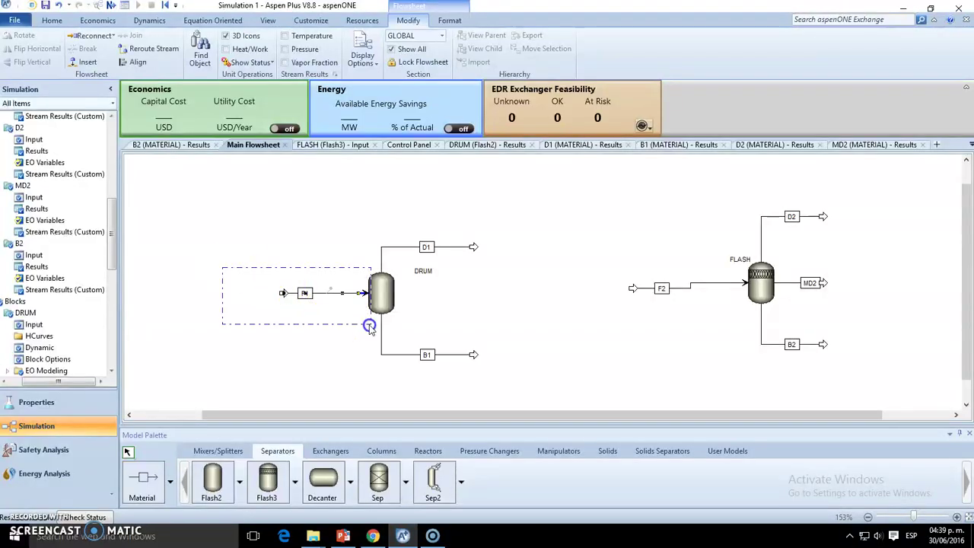
left_click(379, 291)
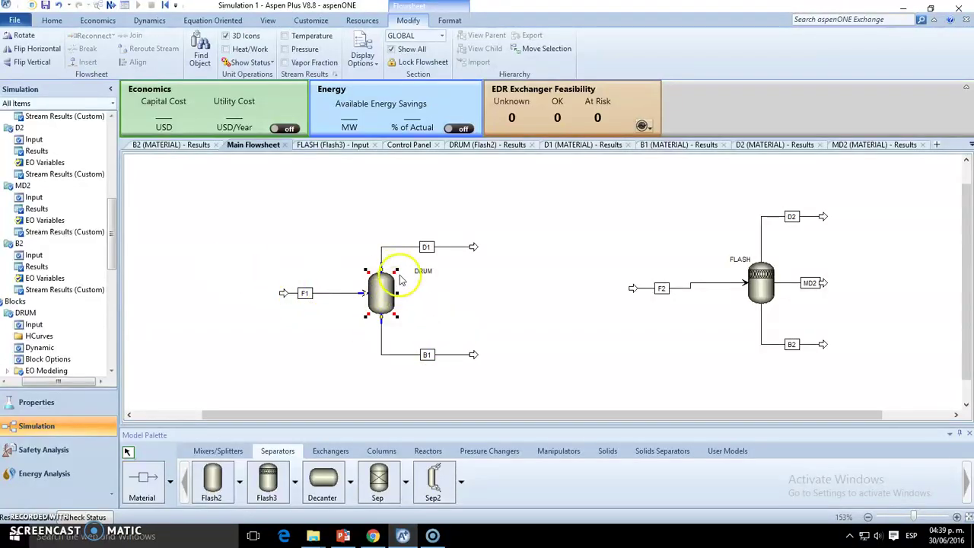
left_click_drag(366, 221, 532, 395)
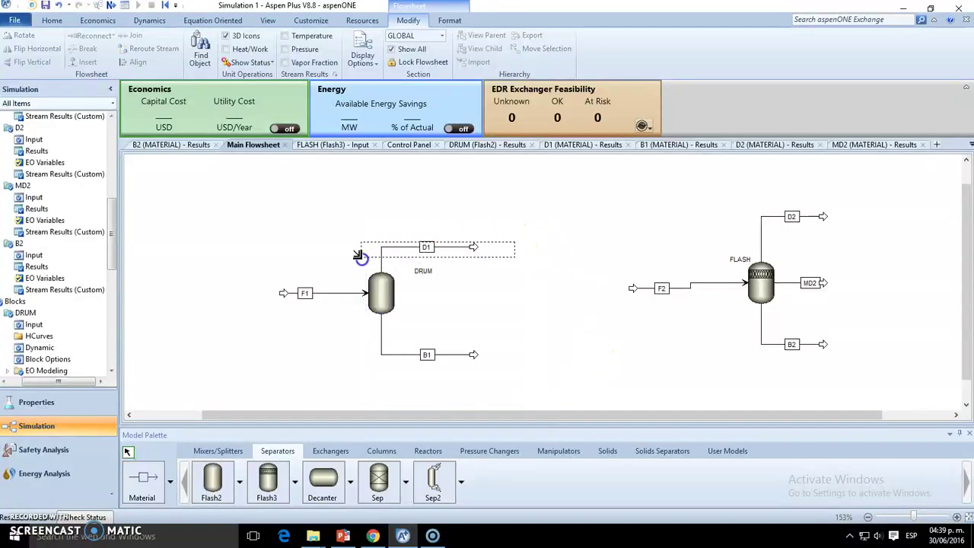
left_click(365, 364)
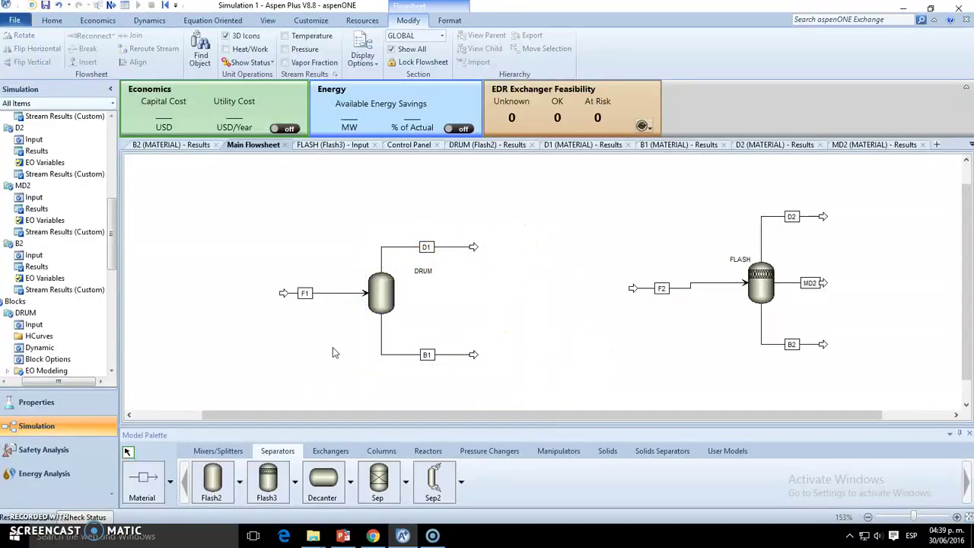
left_click(355, 294)
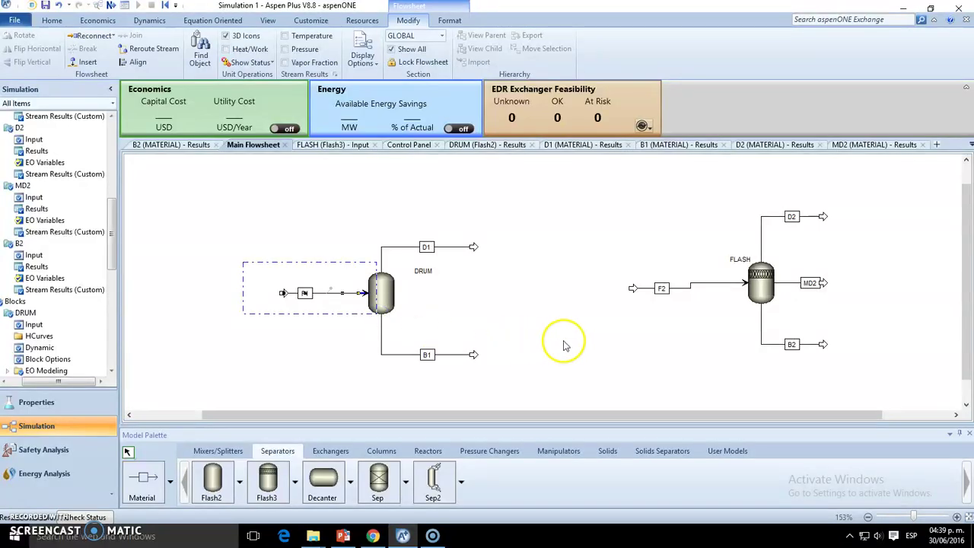
left_click(616, 364)
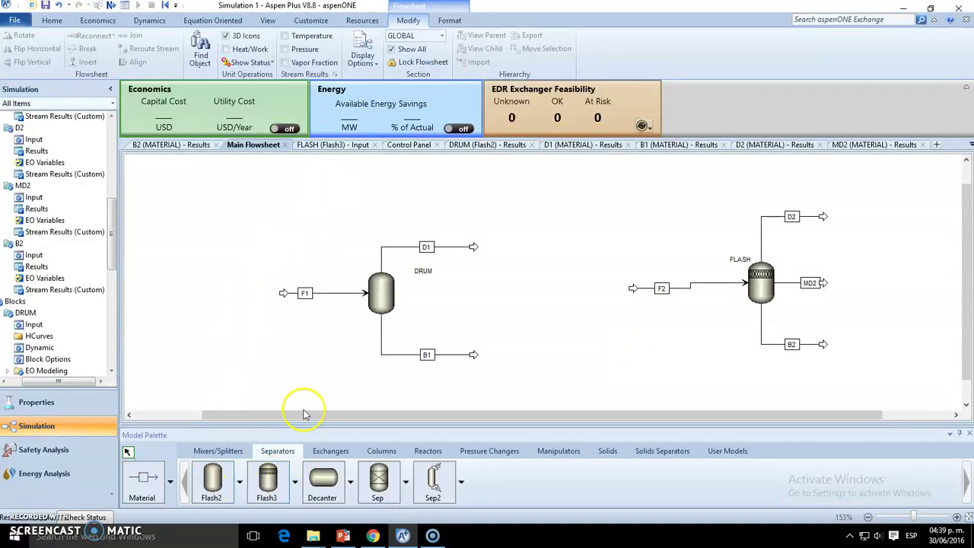
left_click(373, 300)
left_click(761, 282)
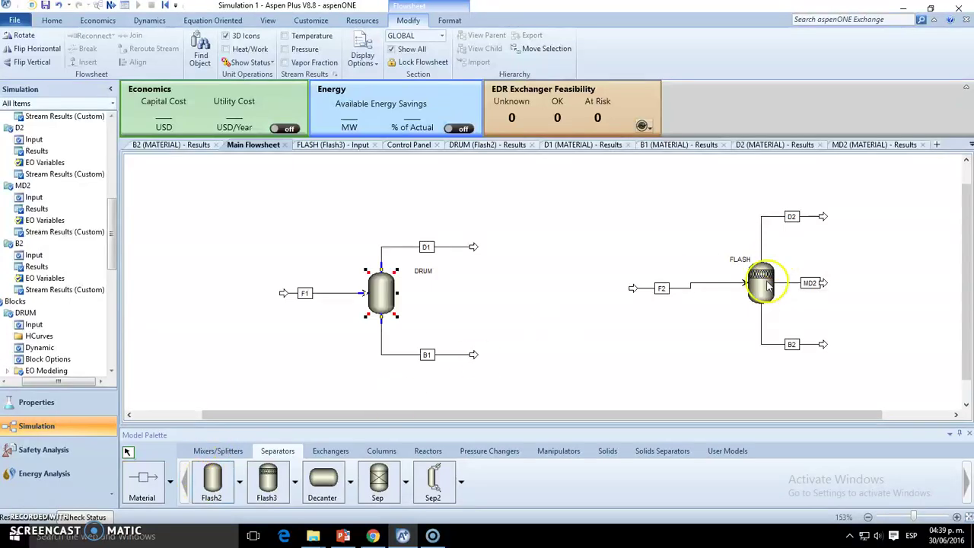